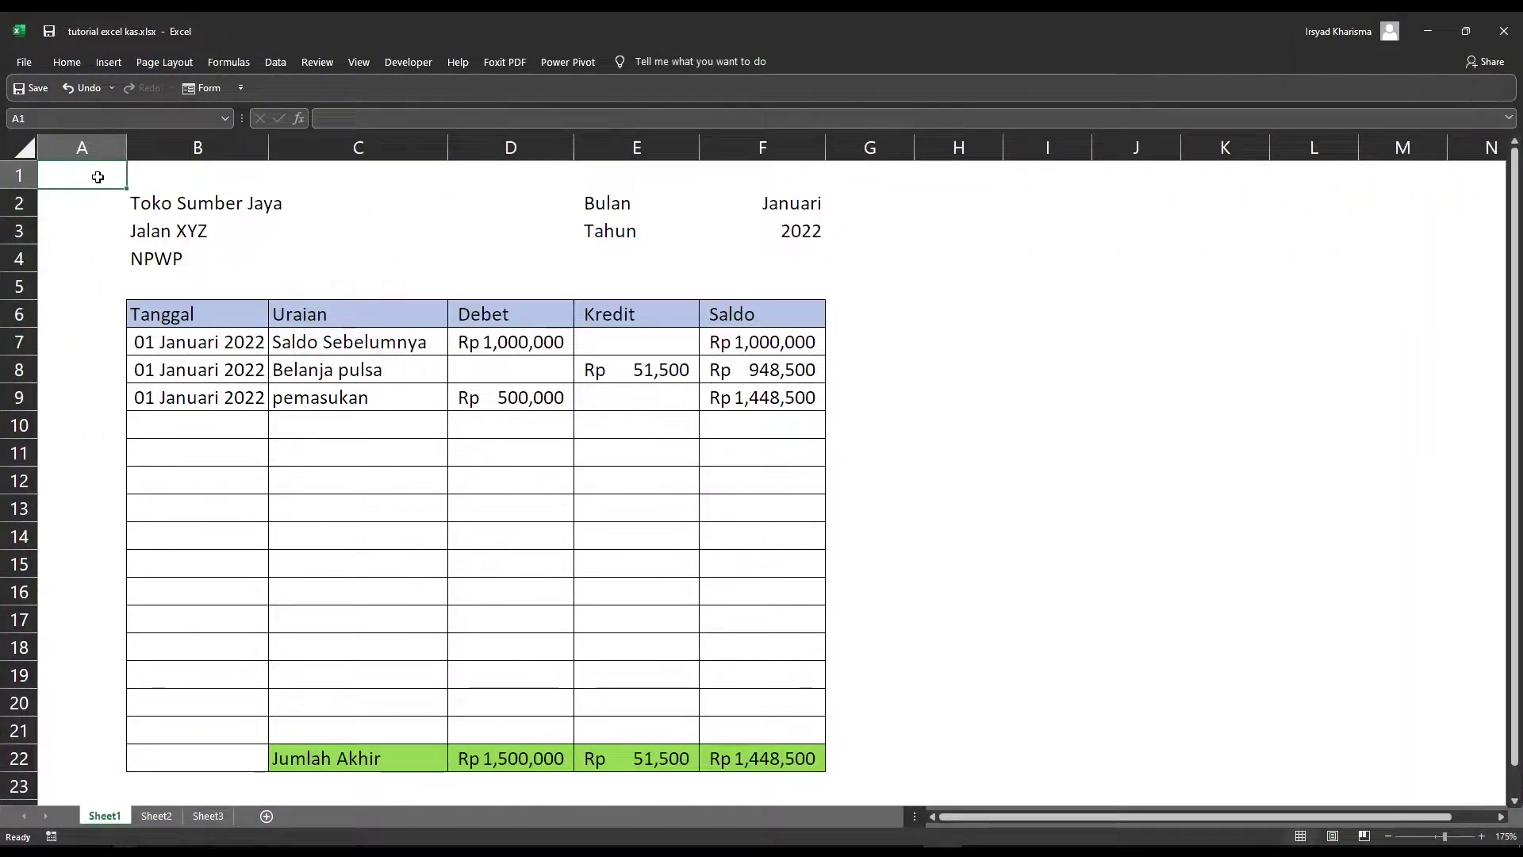
Step: Review the cash table on Sheet1 and the attendance values on Sheet2, then go to empty Sheet3
{"action": "left_click_drag", "start_coordinate": [99, 181], "coordinate": [741, 756]}
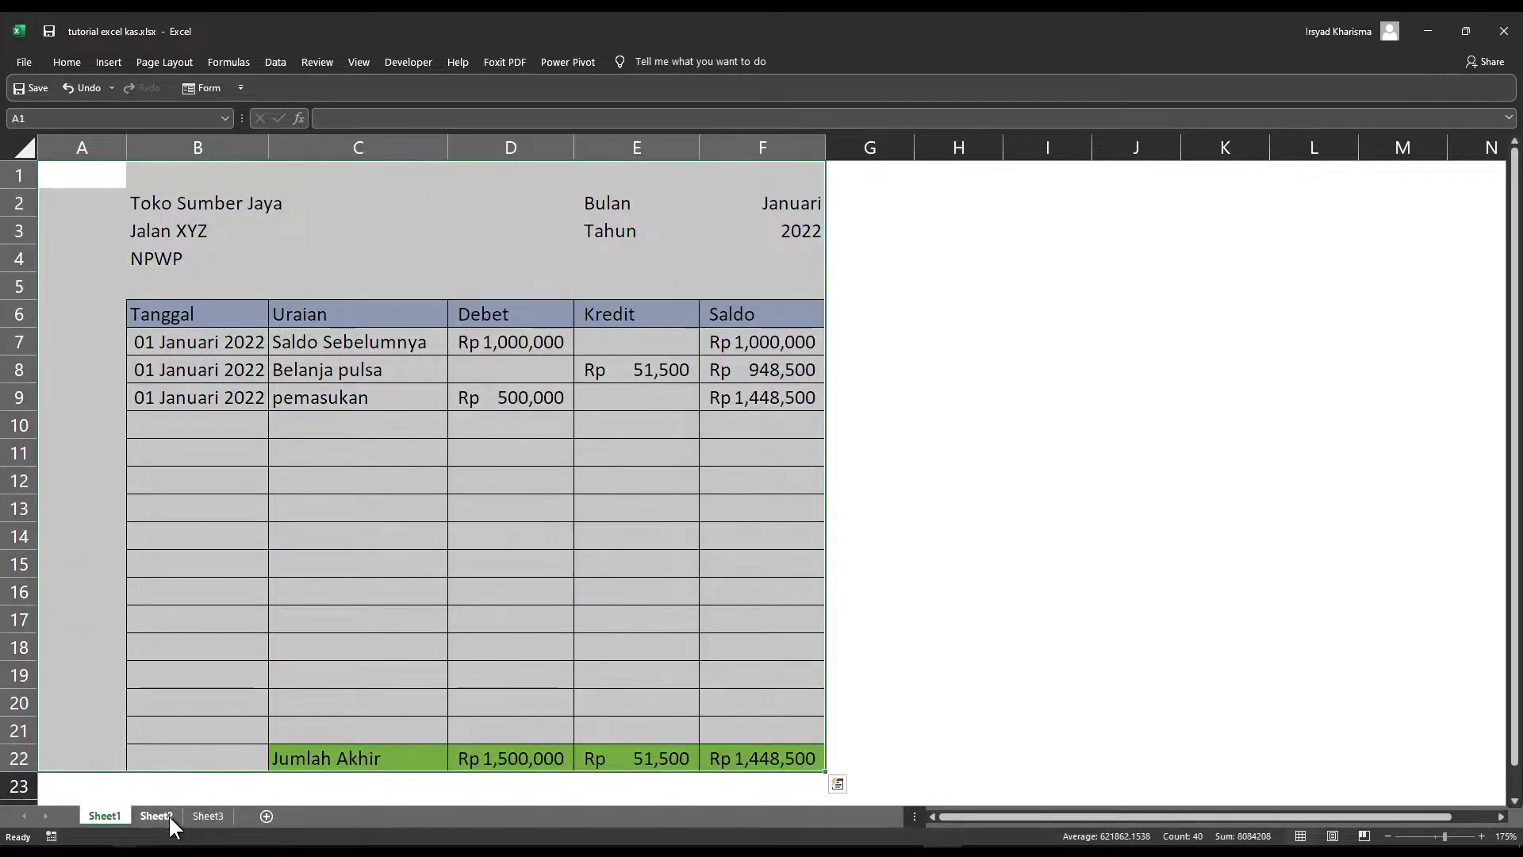
{"action": "left_click", "coordinate": [157, 815]}
{"action": "left_click", "coordinate": [211, 426]}
{"action": "left_click", "coordinate": [226, 236]}
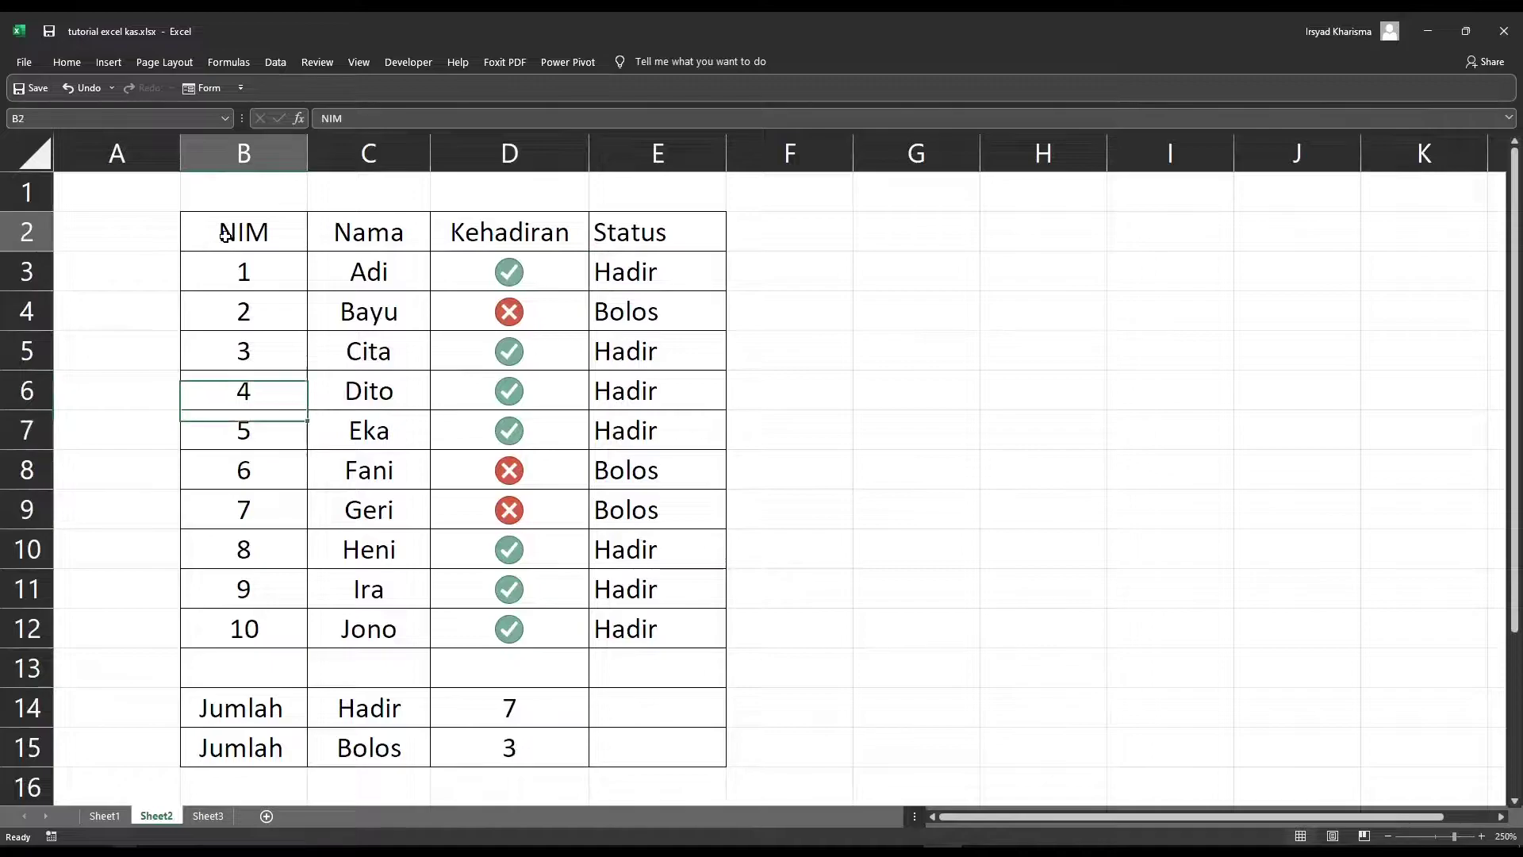
{"action": "left_click", "coordinate": [483, 274]}
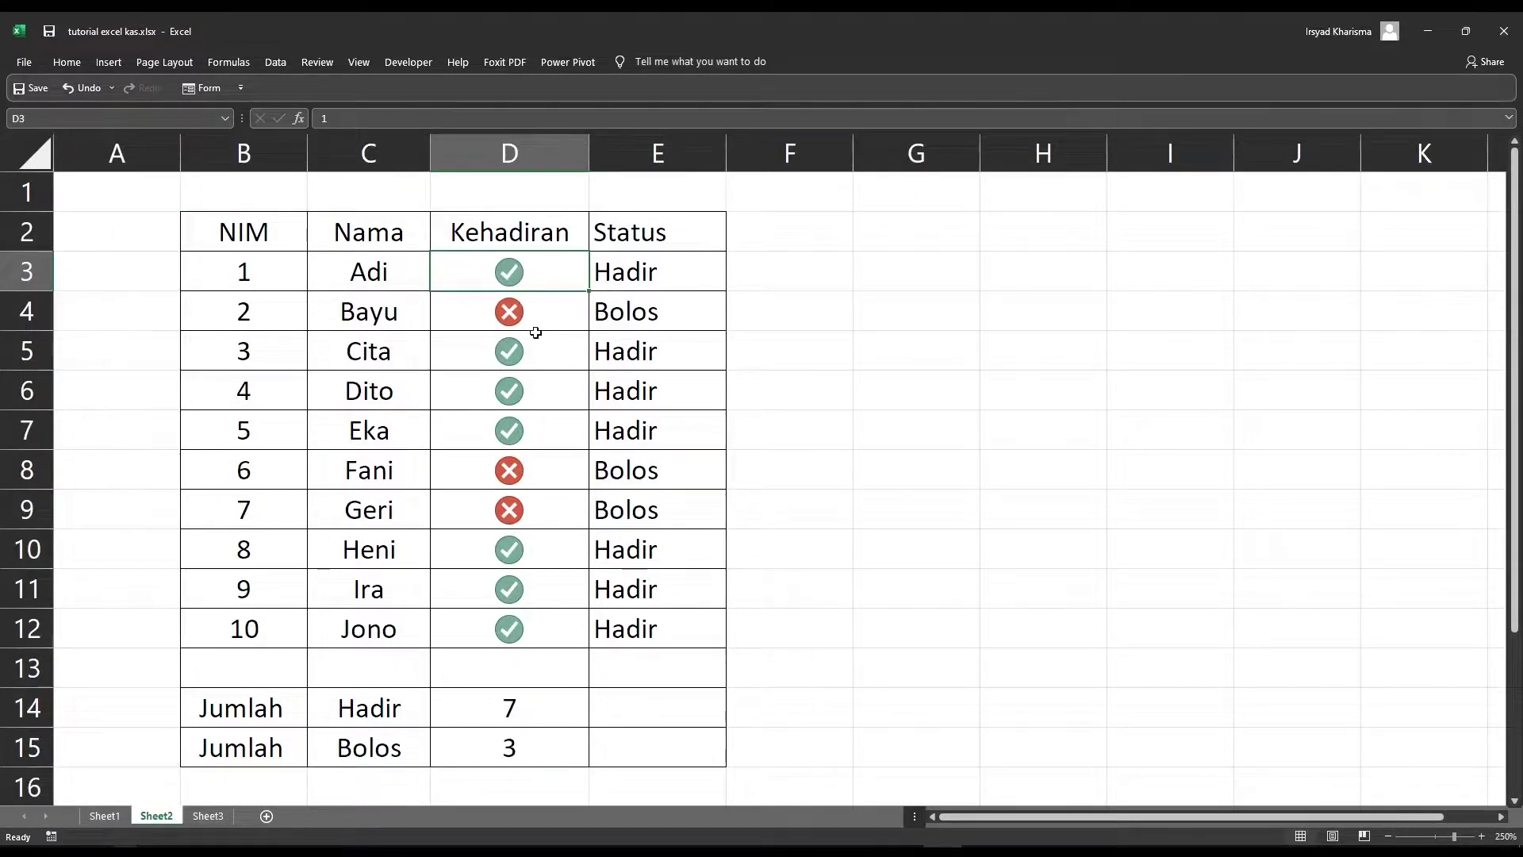
{"action": "left_click", "coordinate": [533, 297]}
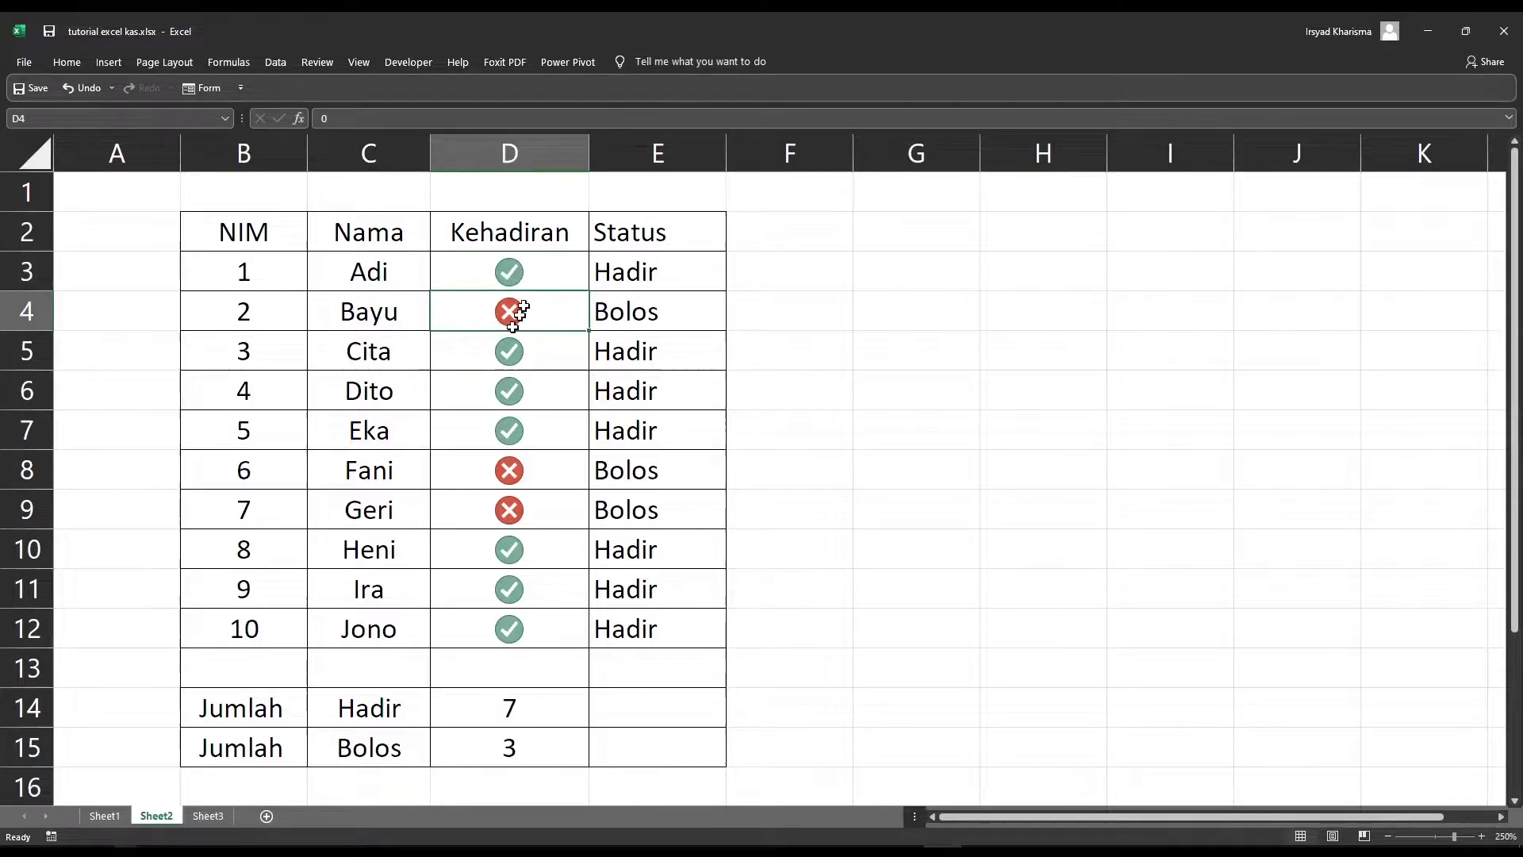
{"action": "left_click", "coordinate": [210, 816]}
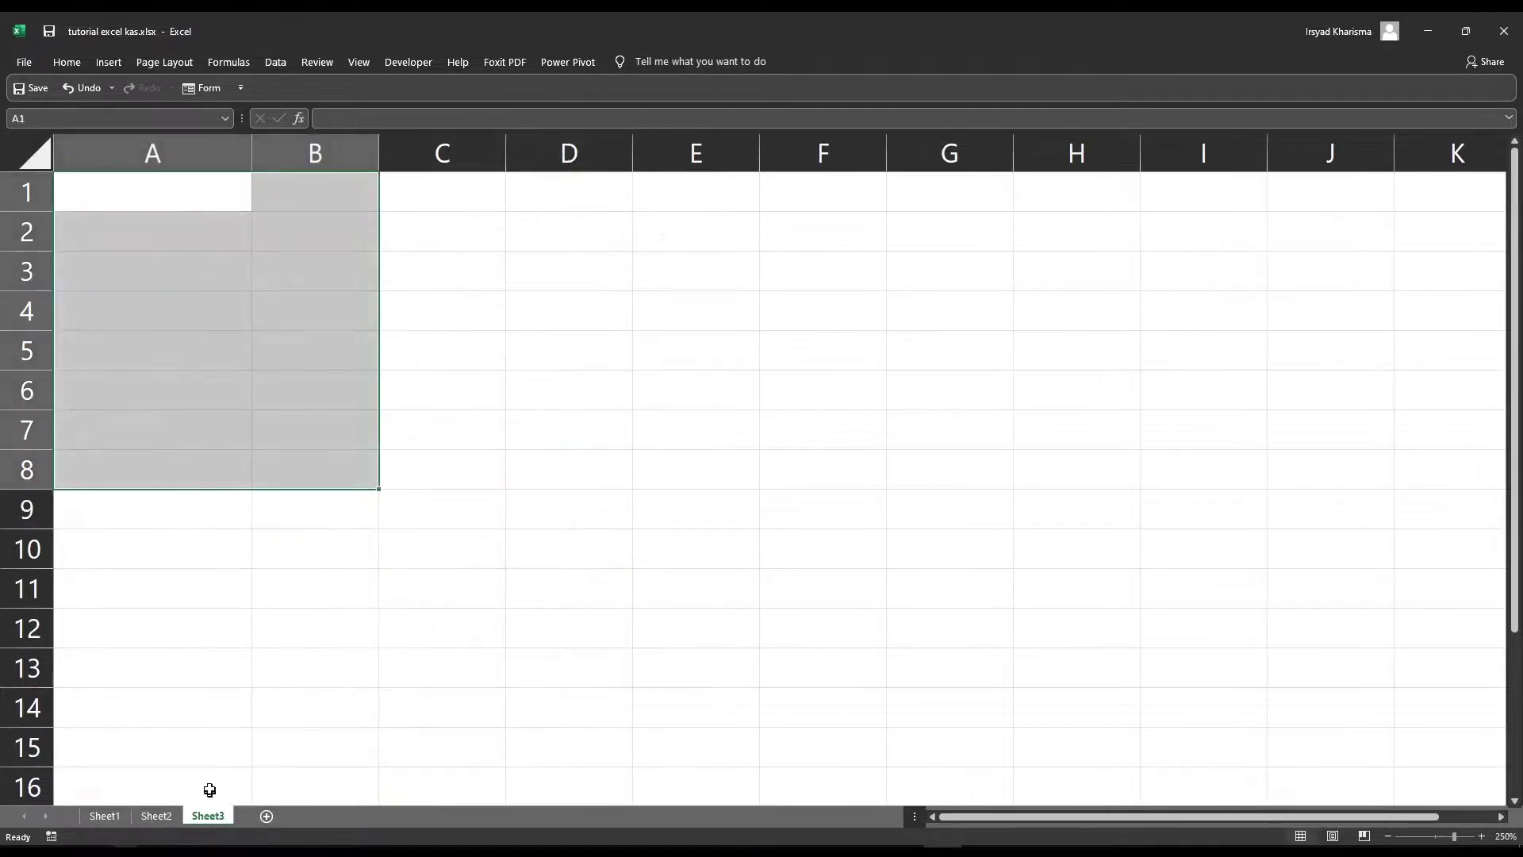
Step: Widen column A to a moderate width, undoing the first resize attempt
{"action": "left_click", "coordinate": [266, 421]}
{"action": "left_click", "coordinate": [183, 244]}
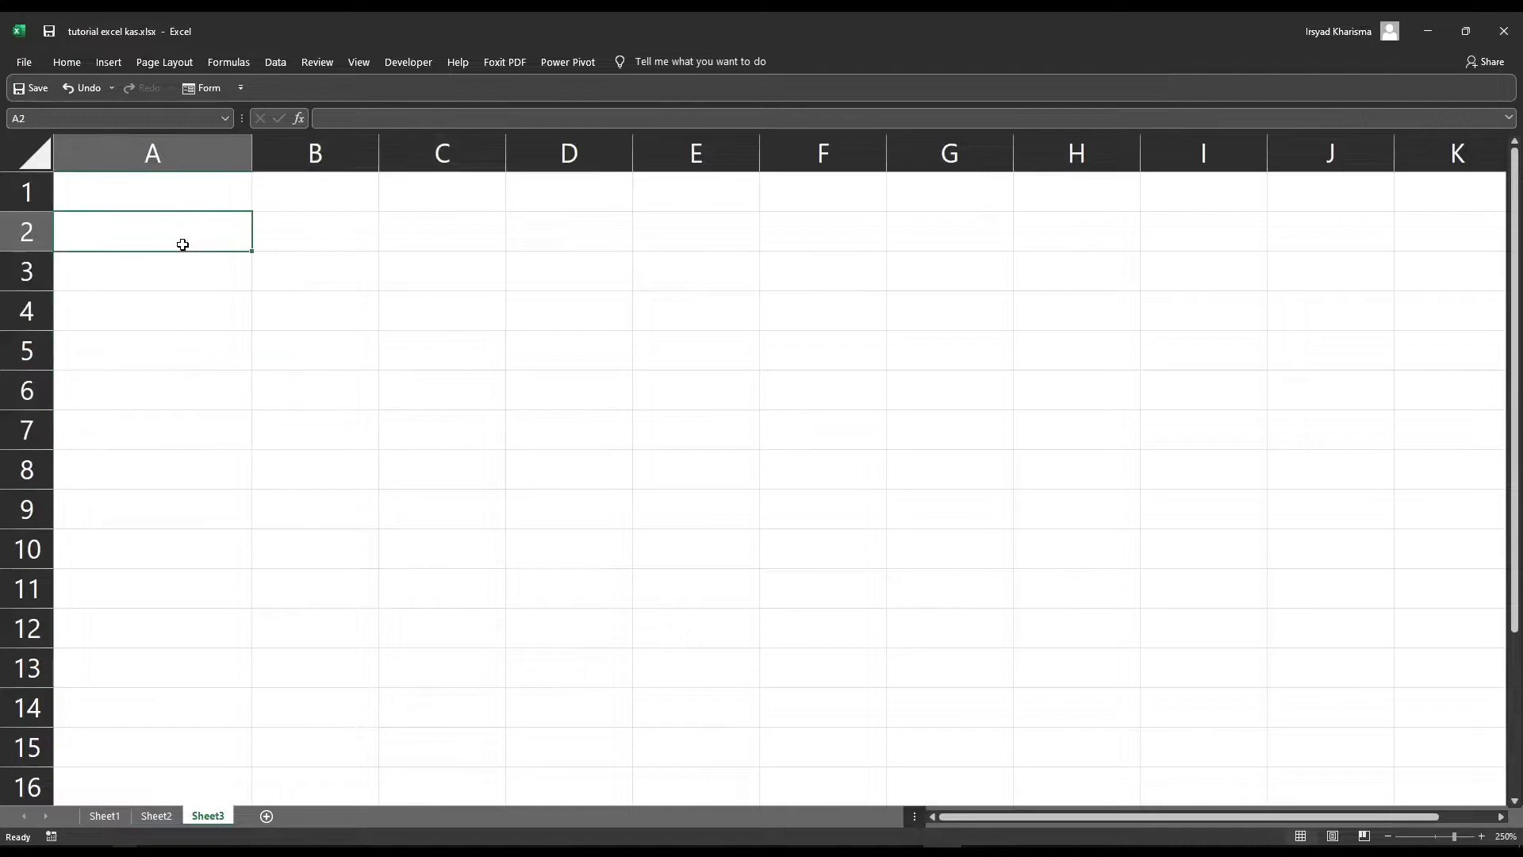
{"action": "left_click", "coordinate": [198, 153]}
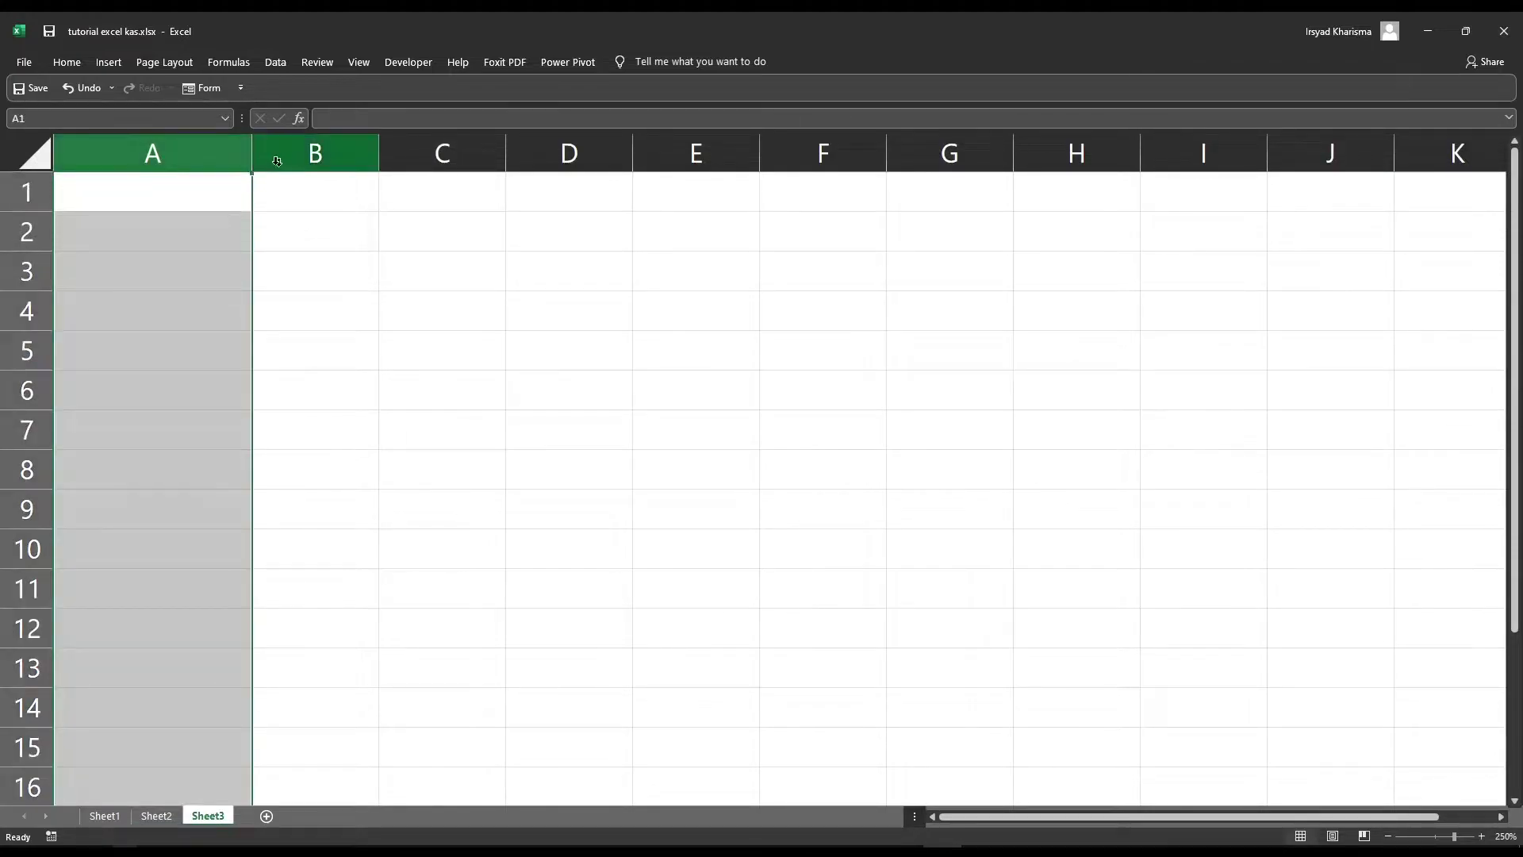
{"action": "left_click_drag", "start_coordinate": [252, 153], "coordinate": [316, 172]}
{"action": "left_click", "coordinate": [412, 220]}
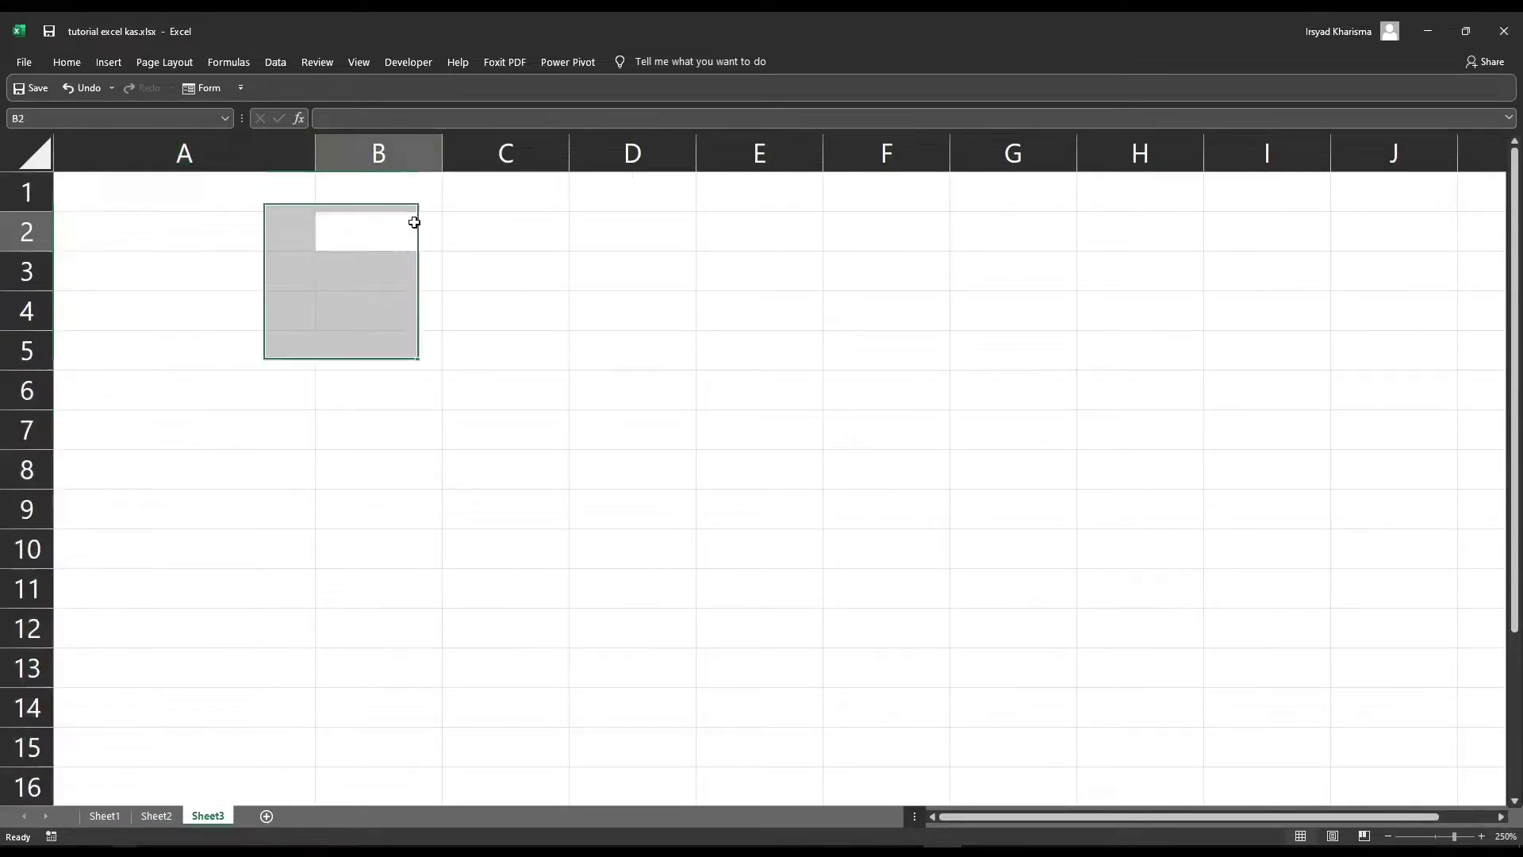
{"action": "left_click", "coordinate": [236, 233]}
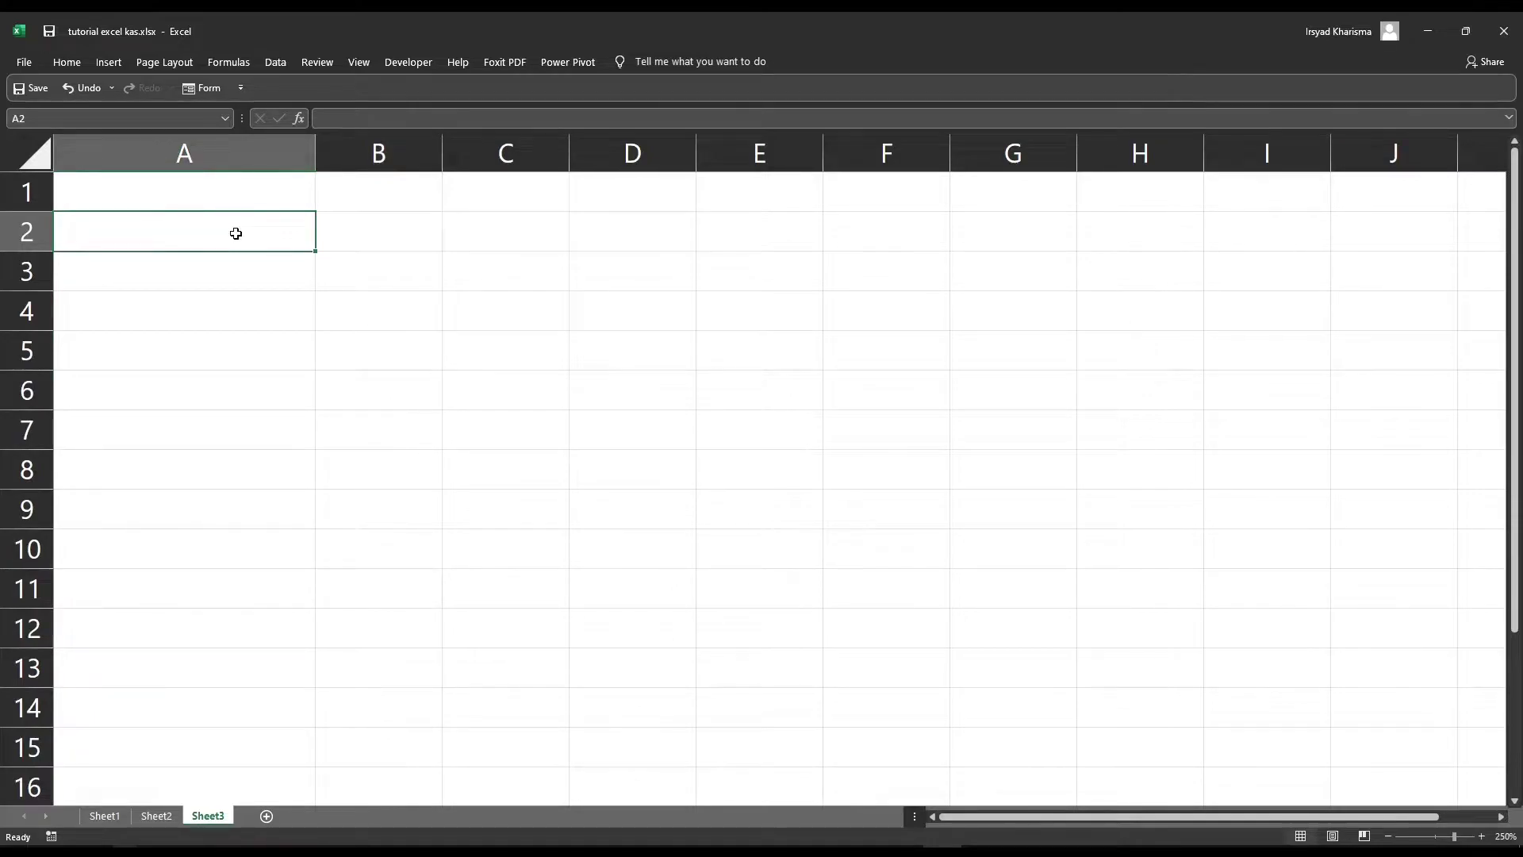
{"action": "key", "text": "ctrl+z"}
{"action": "left_click", "coordinate": [153, 248]}
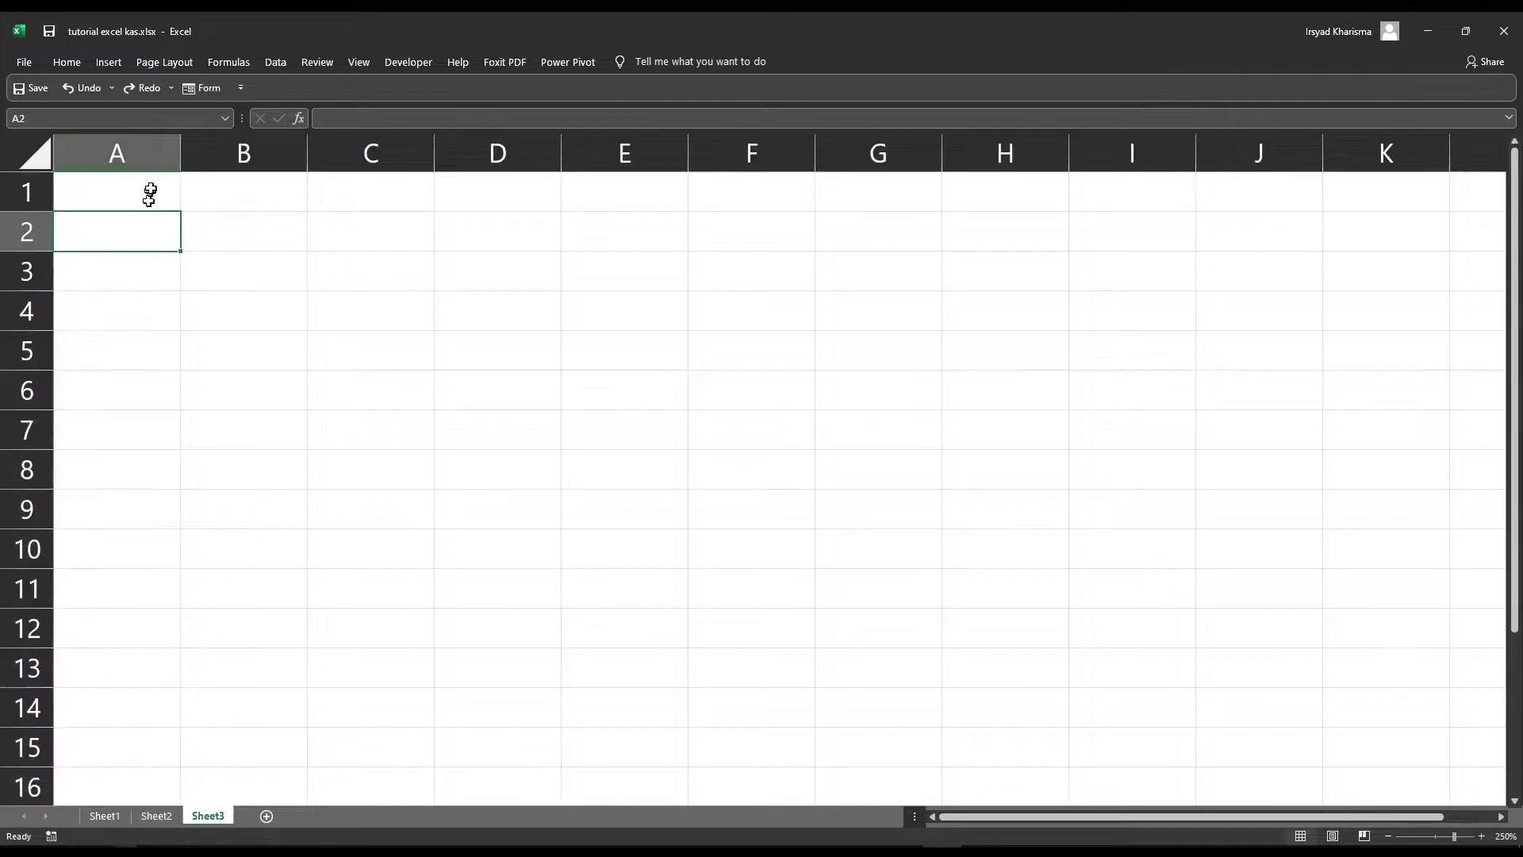
{"action": "left_click", "coordinate": [149, 153]}
{"action": "left_click_drag", "start_coordinate": [180, 153], "coordinate": [308, 159]}
Step: Widen column B slightly
{"action": "left_click", "coordinate": [368, 262]}
{"action": "left_click", "coordinate": [384, 230]}
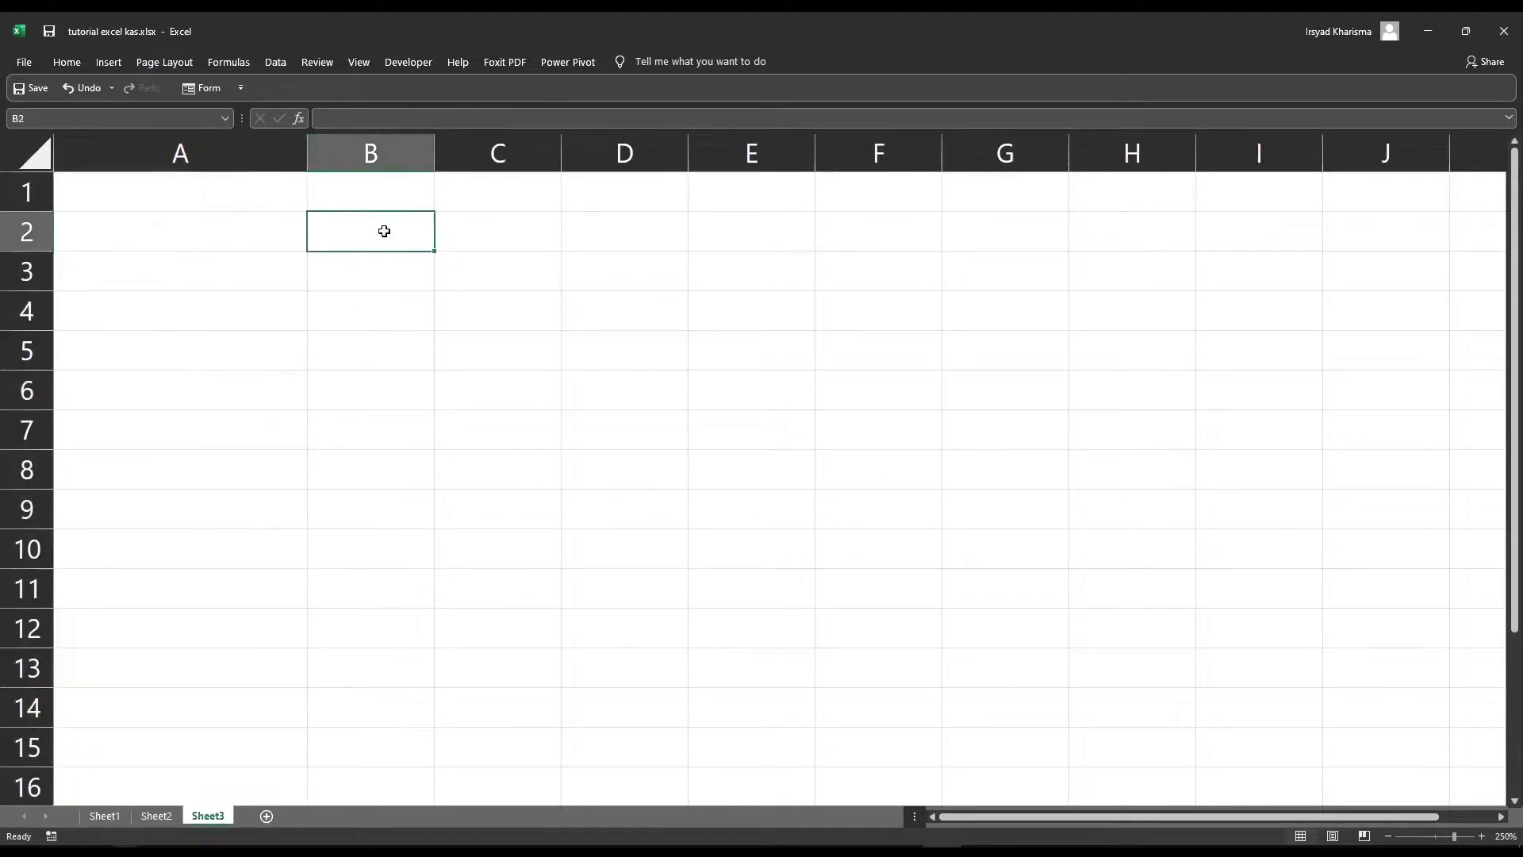
{"action": "left_click_drag", "start_coordinate": [434, 153], "coordinate": [469, 154]}
{"action": "left_click", "coordinate": [265, 228]}
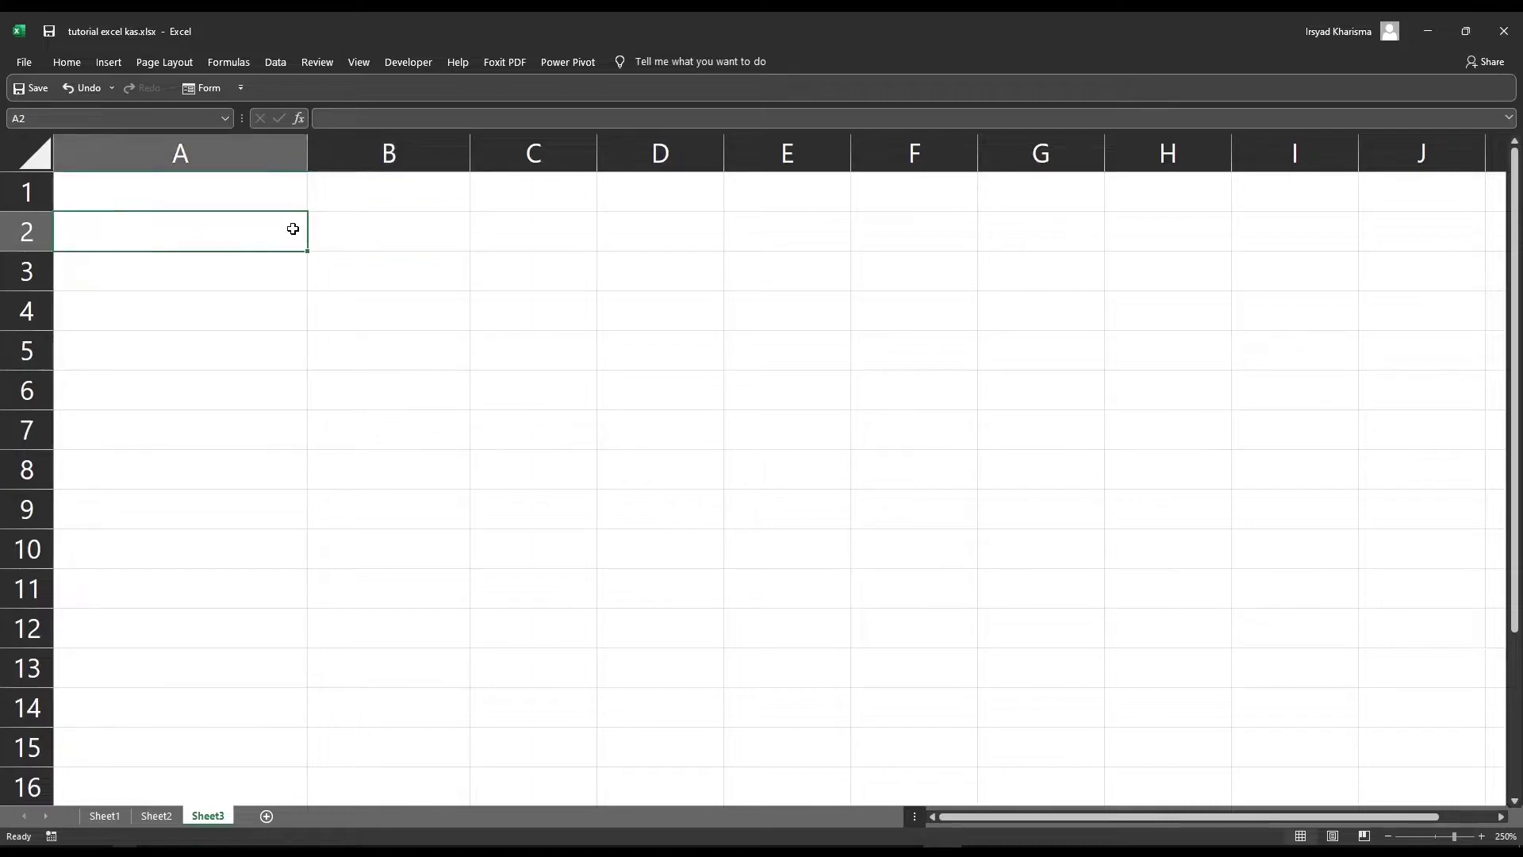
Step: Enter the labels NIM, Nama, Alamat, No. Telp. and Email in A2:A6
{"action": "type", "text": "NIM"}
{"action": "key", "text": "Return"}
{"action": "type", "text": "Nama"}
{"action": "key", "text": "Return"}
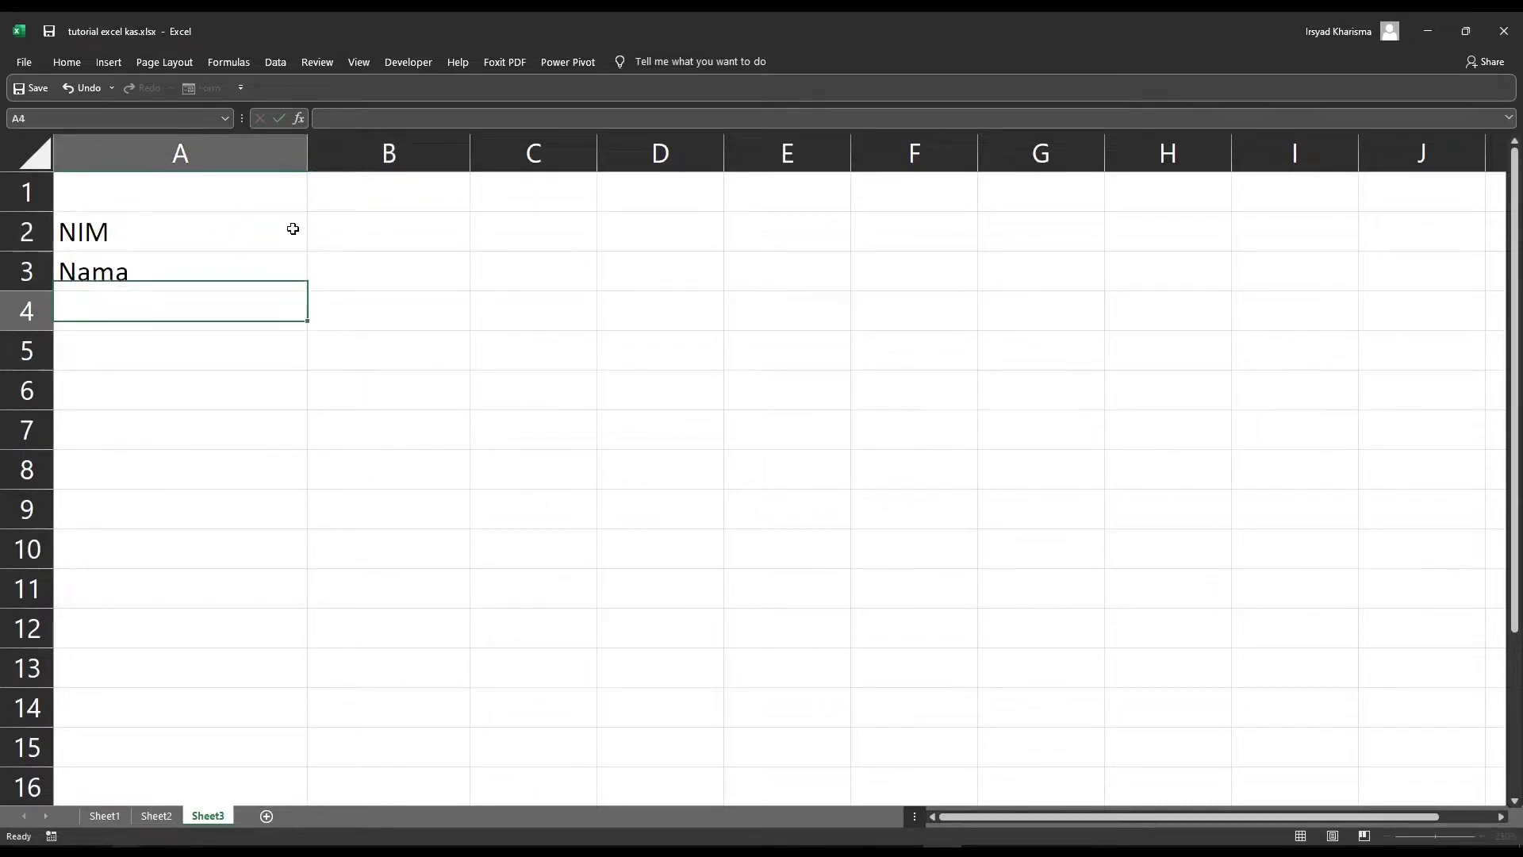
{"action": "type", "text": "Alamat"}
{"action": "key", "text": "Return"}
{"action": "type", "text": "No.."}
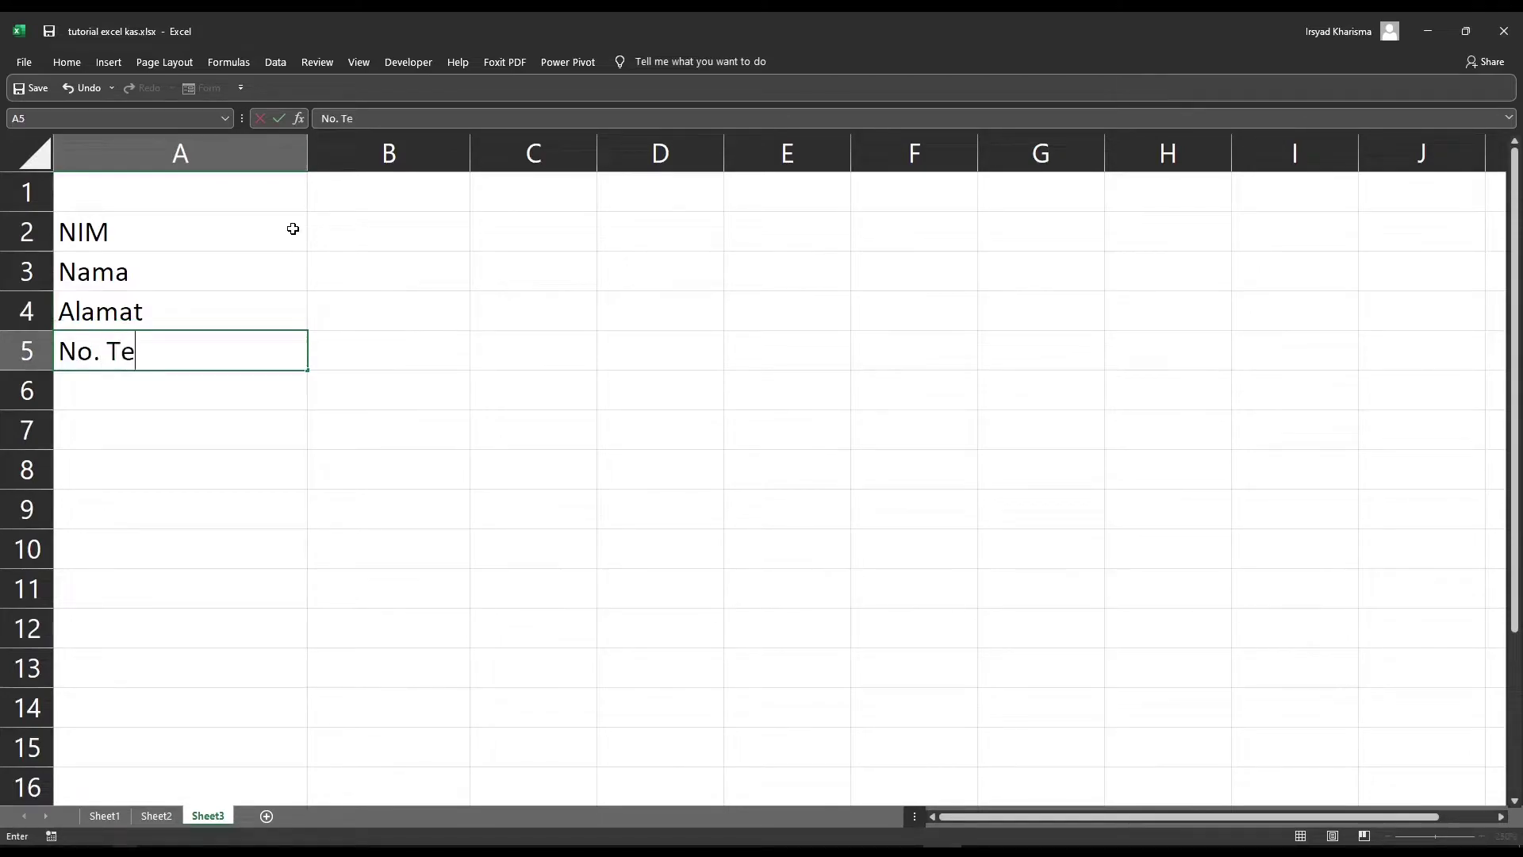
{"action": "key", "text": "Return"}
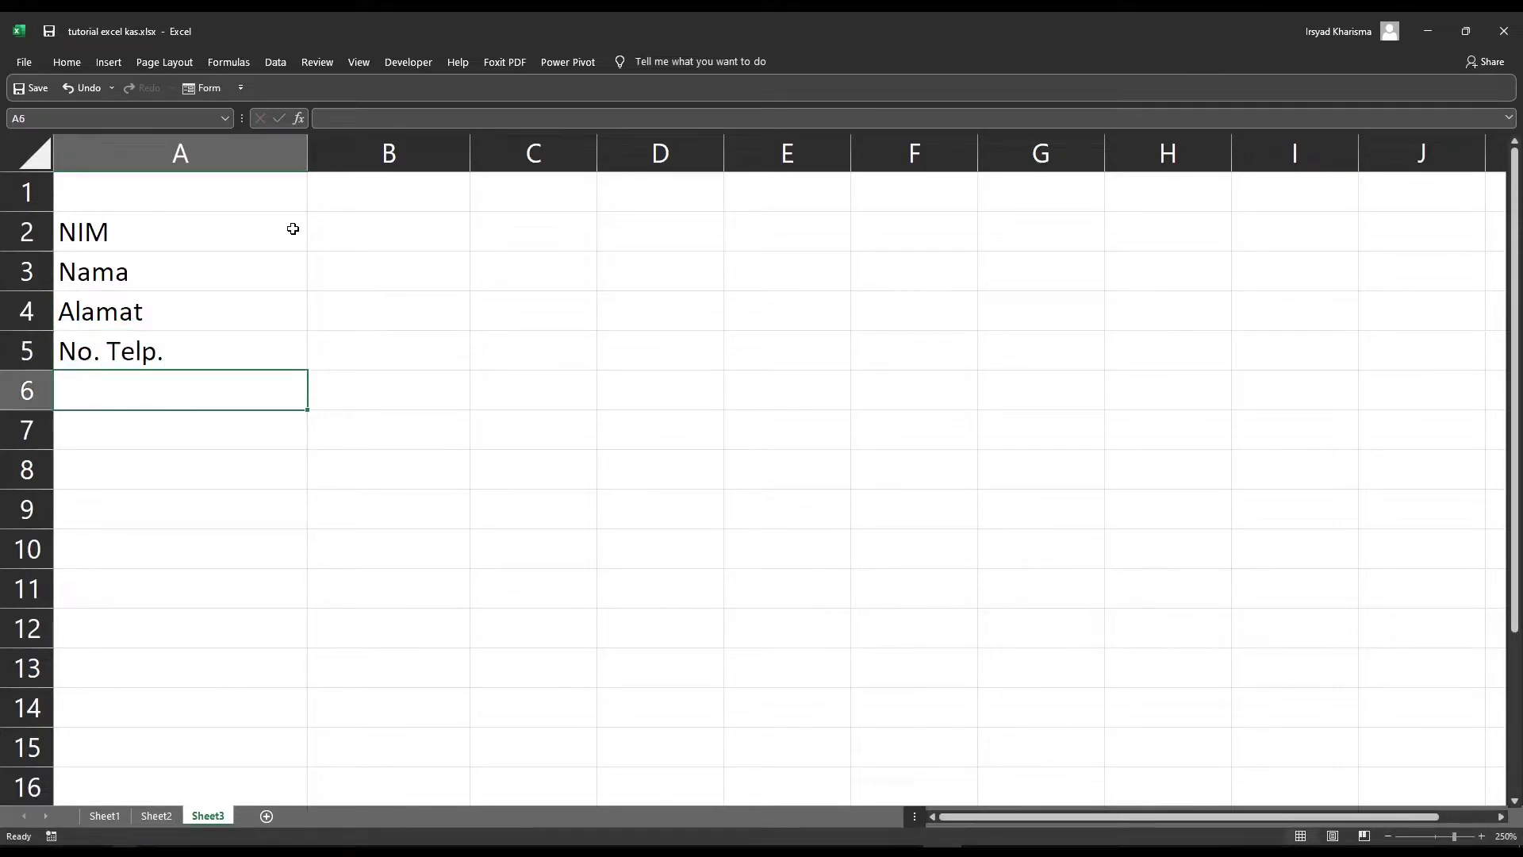
{"action": "type", "text": "Email"}
{"action": "key", "text": "Tab"}
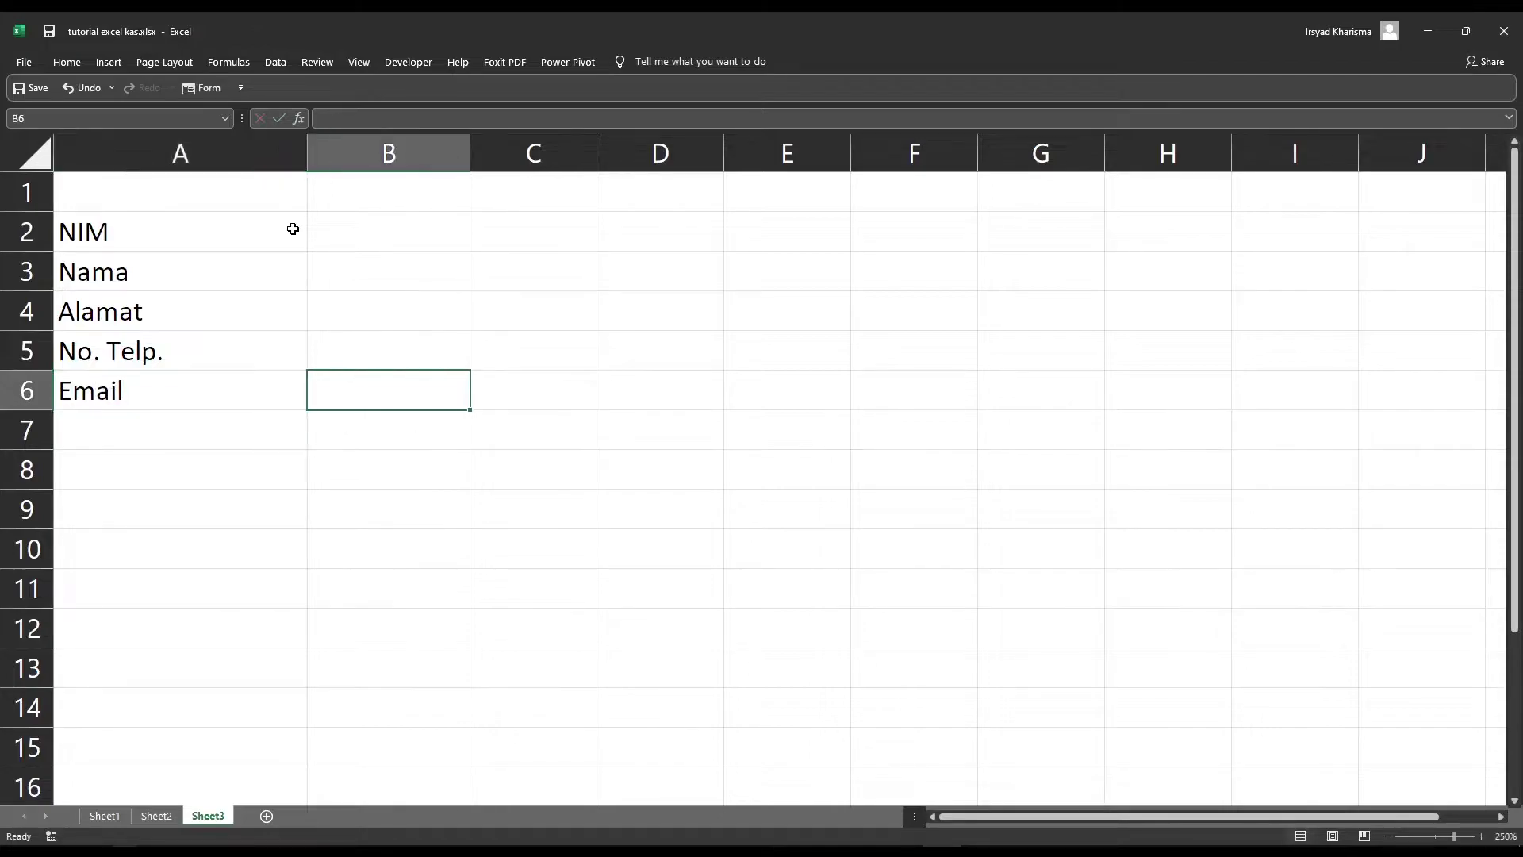
Step: Fill B2:B5 with the student number, name, address and a text-formatted phone number, widening column B
{"action": "left_click", "coordinate": [348, 217]}
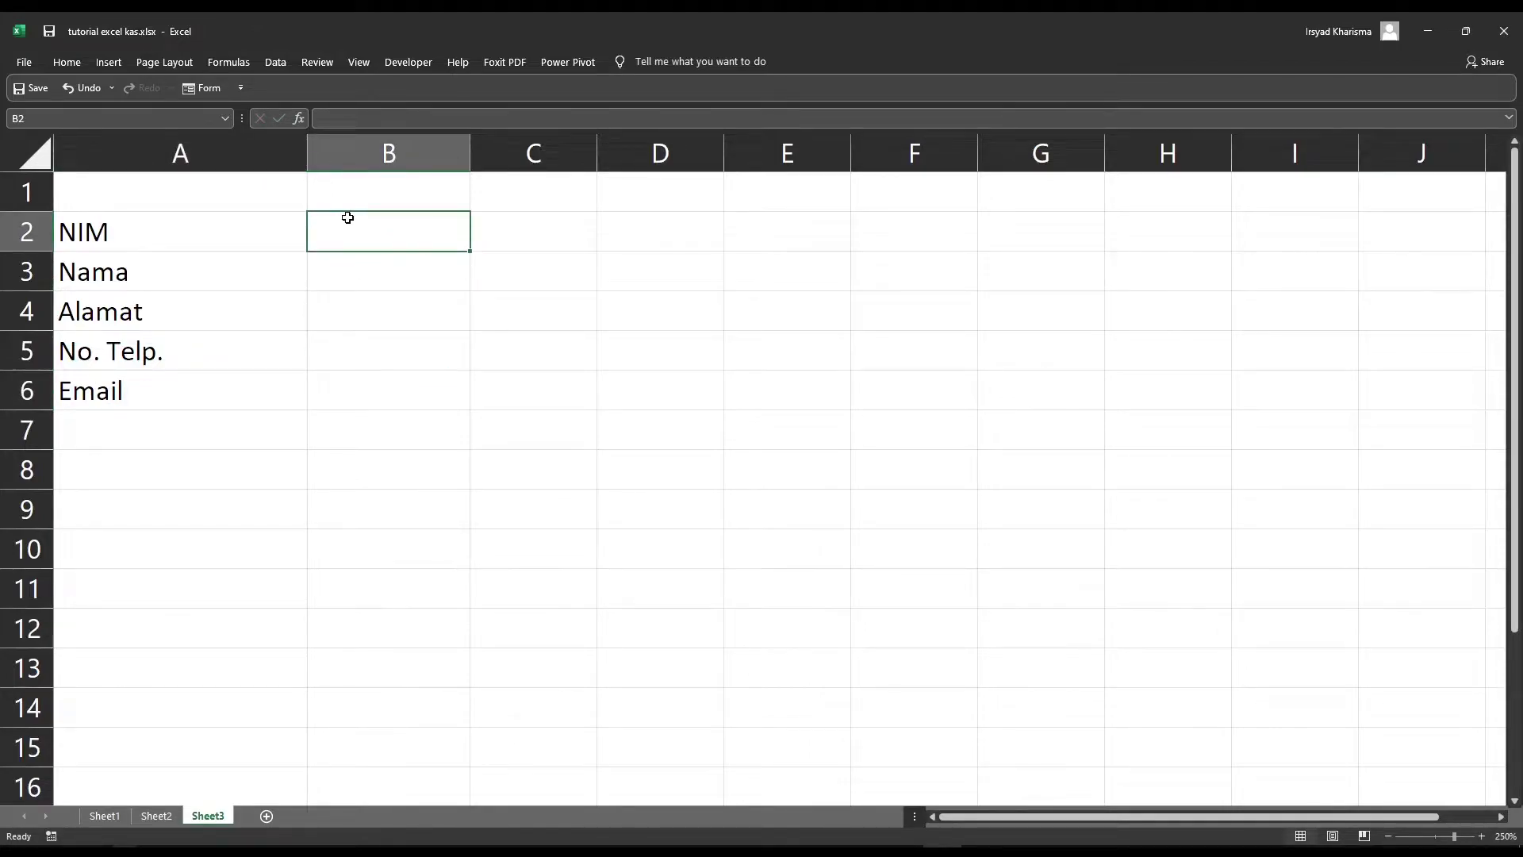
{"action": "type", "text": "991"}
{"action": "key", "text": "Return"}
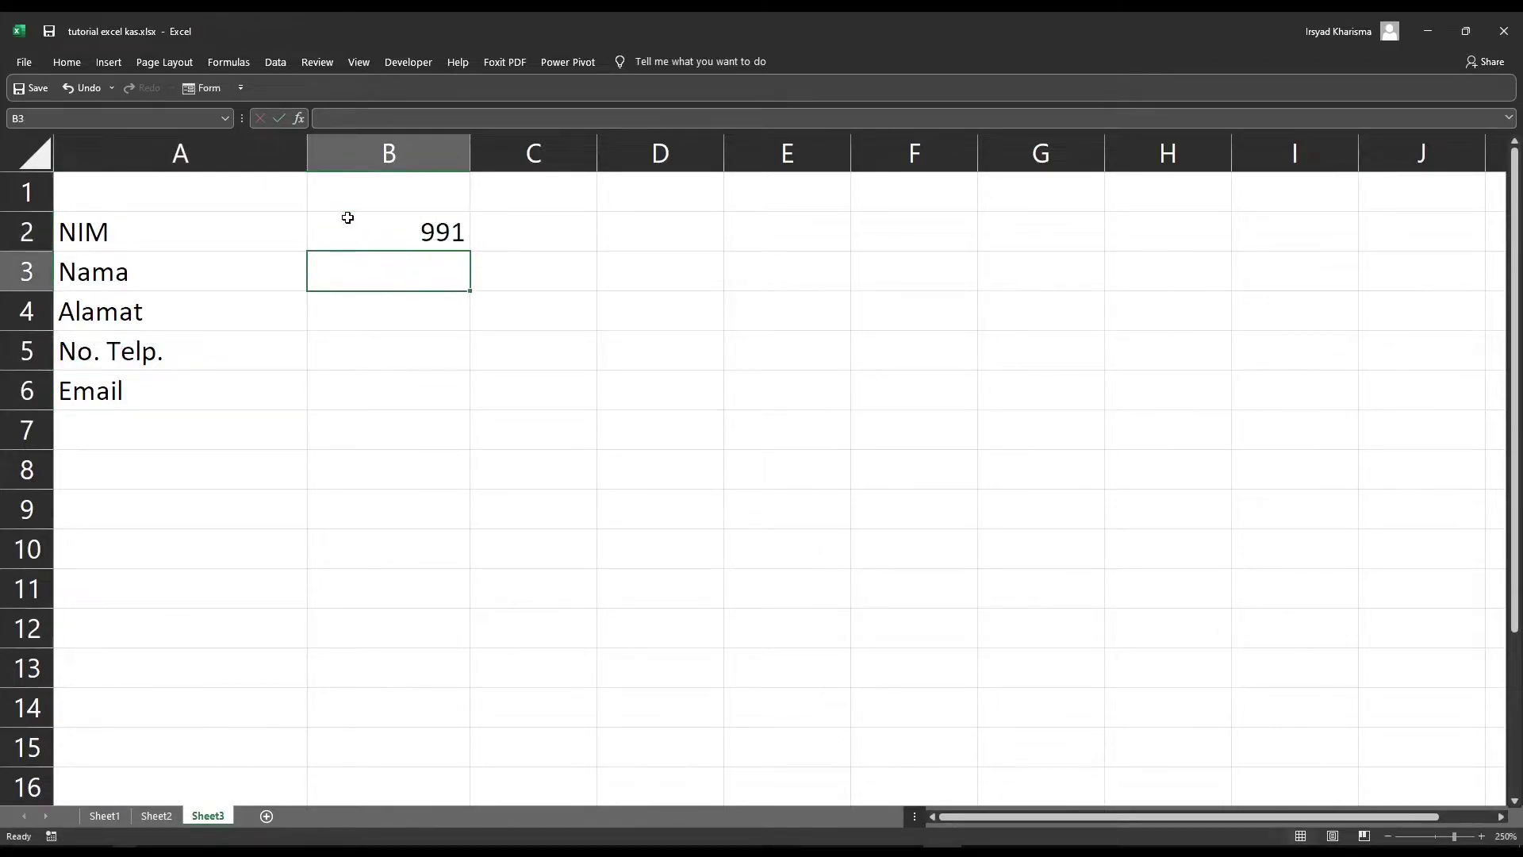
{"action": "type", "text": "Adui"}
{"action": "key", "text": "Return"}
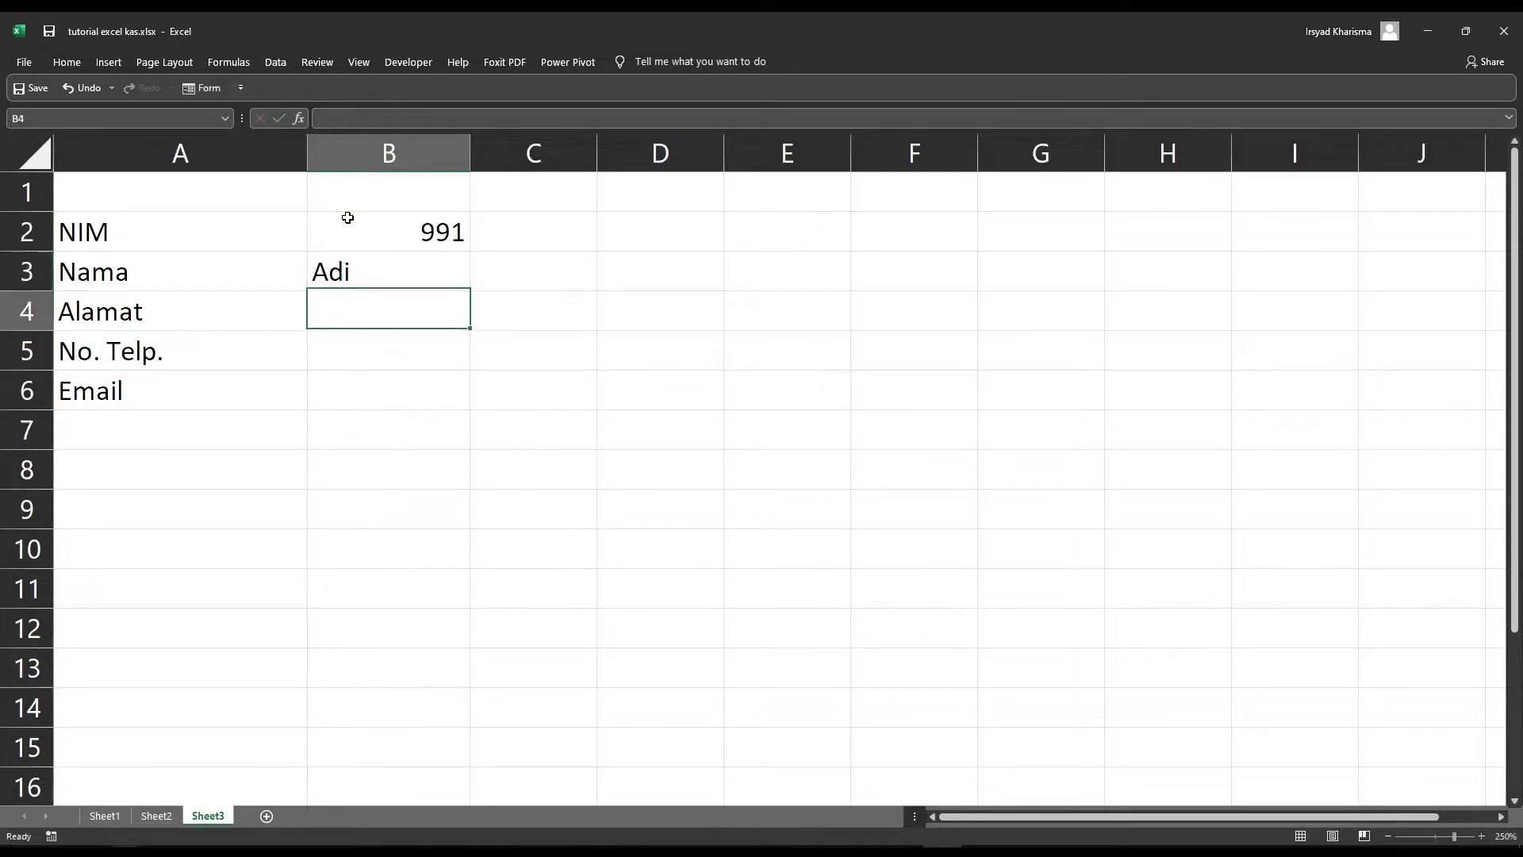
{"action": "type", "text": "Jalan "}
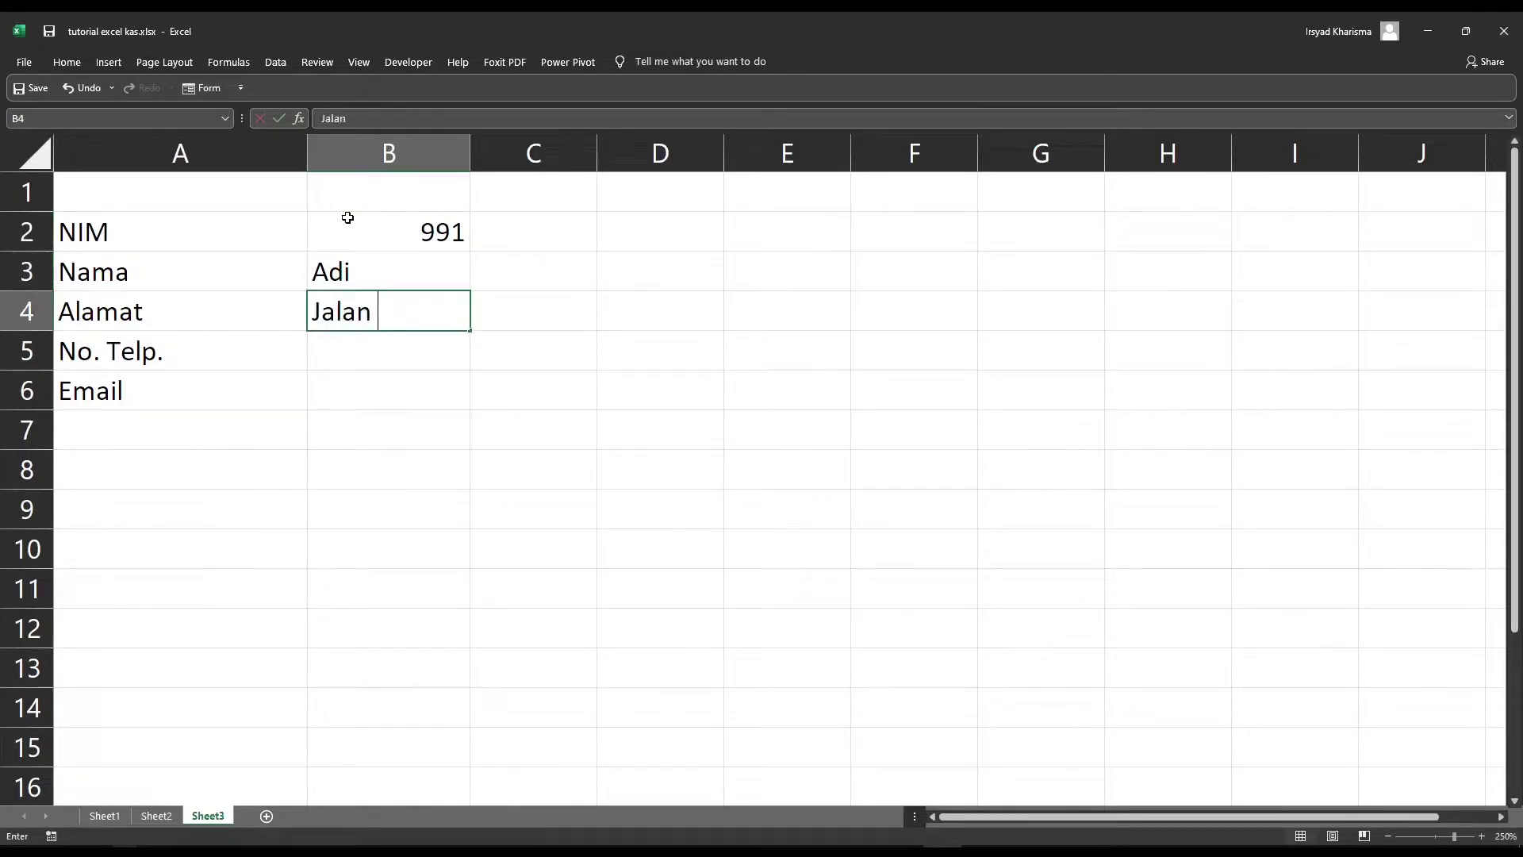
{"action": "type", "text": "XYZ"}
{"action": "key", "text": "Return"}
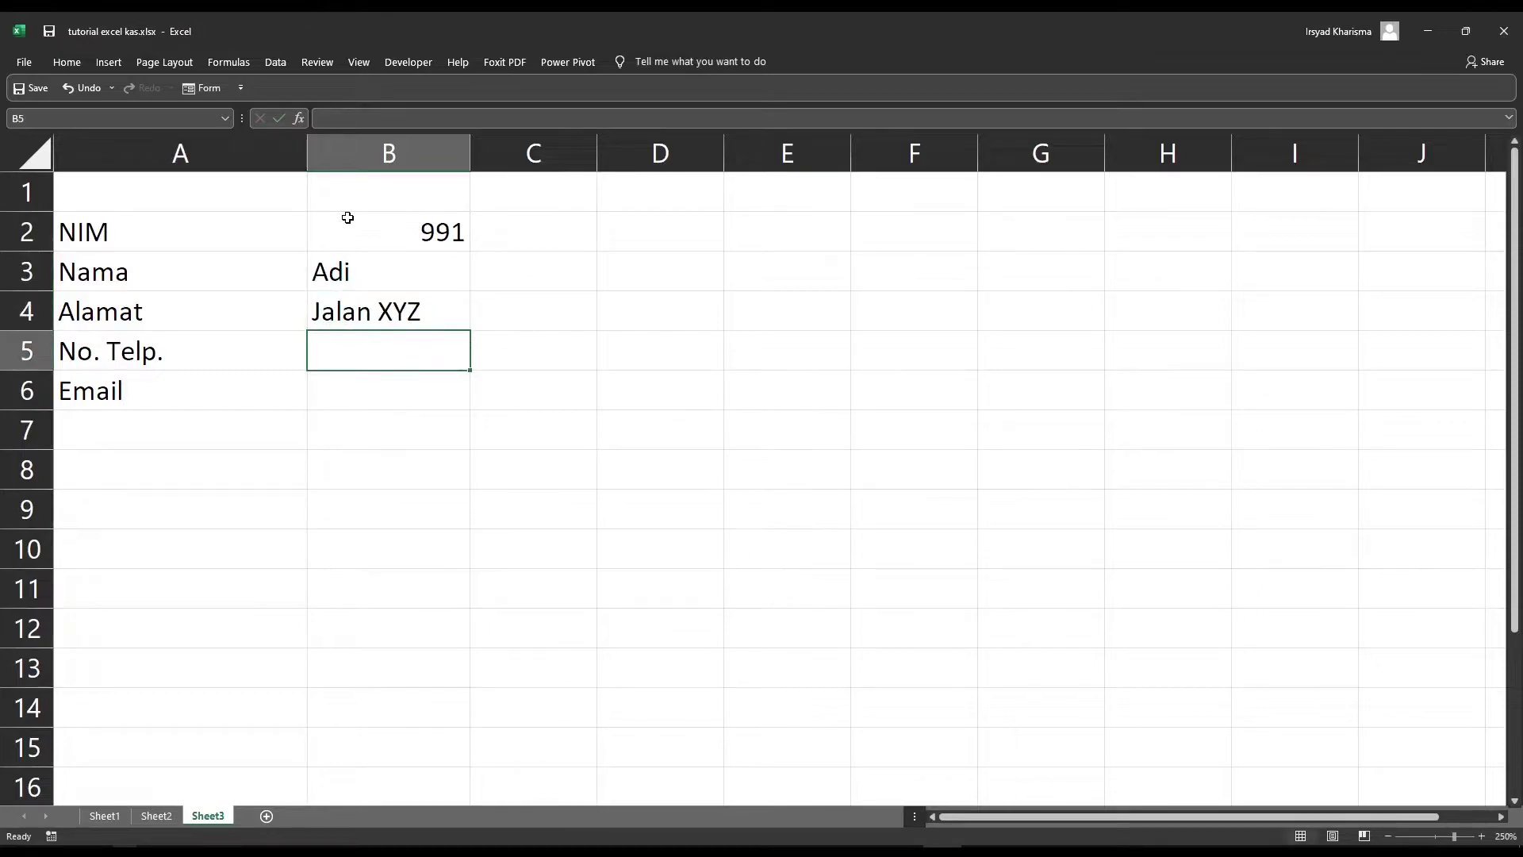
{"action": "type", "text": "'08"}
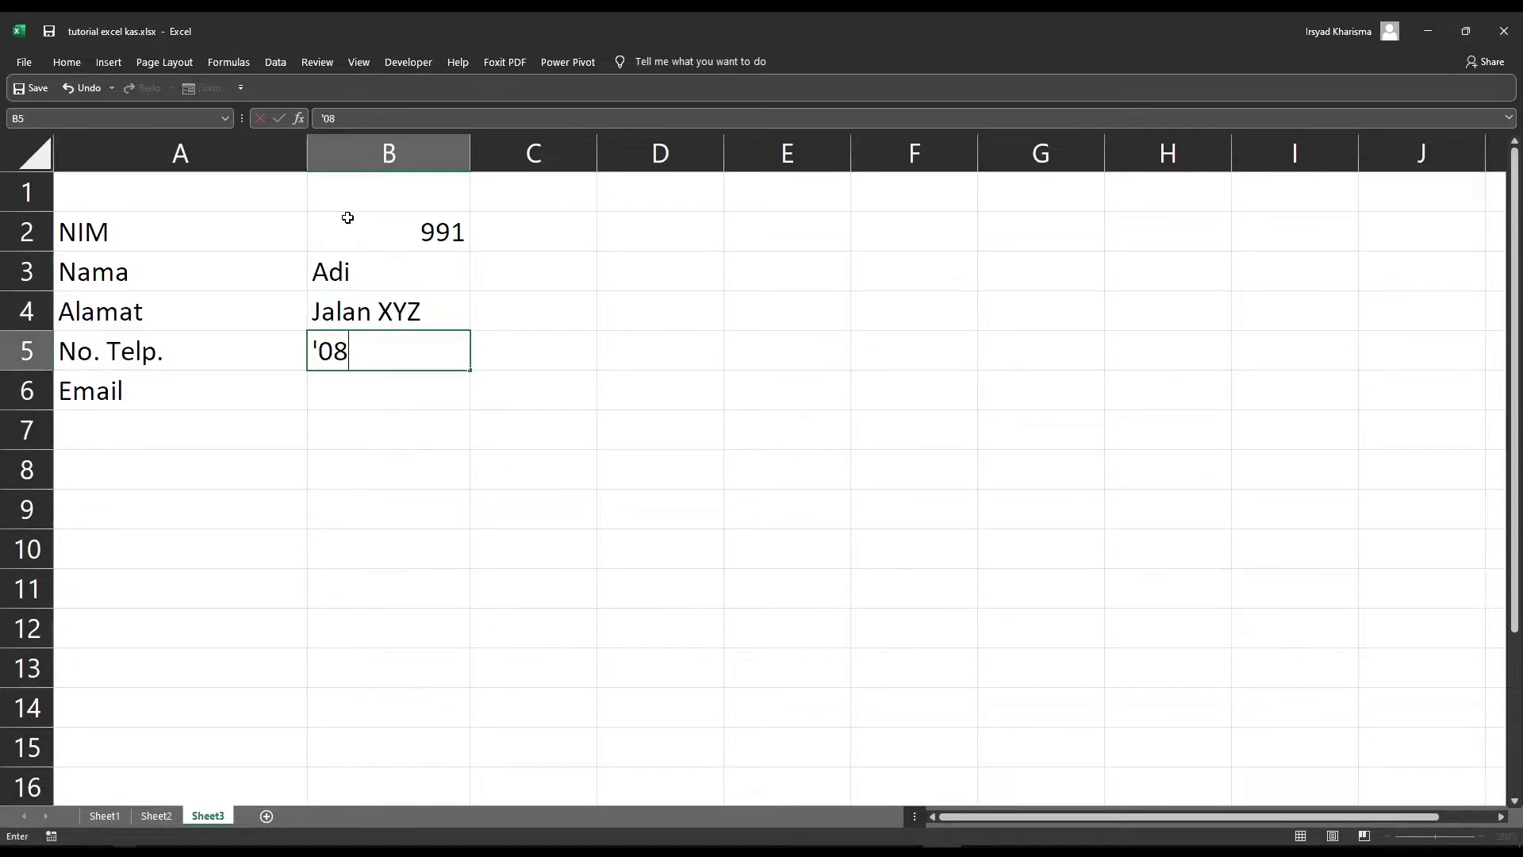
{"action": "type", "text": "222"}
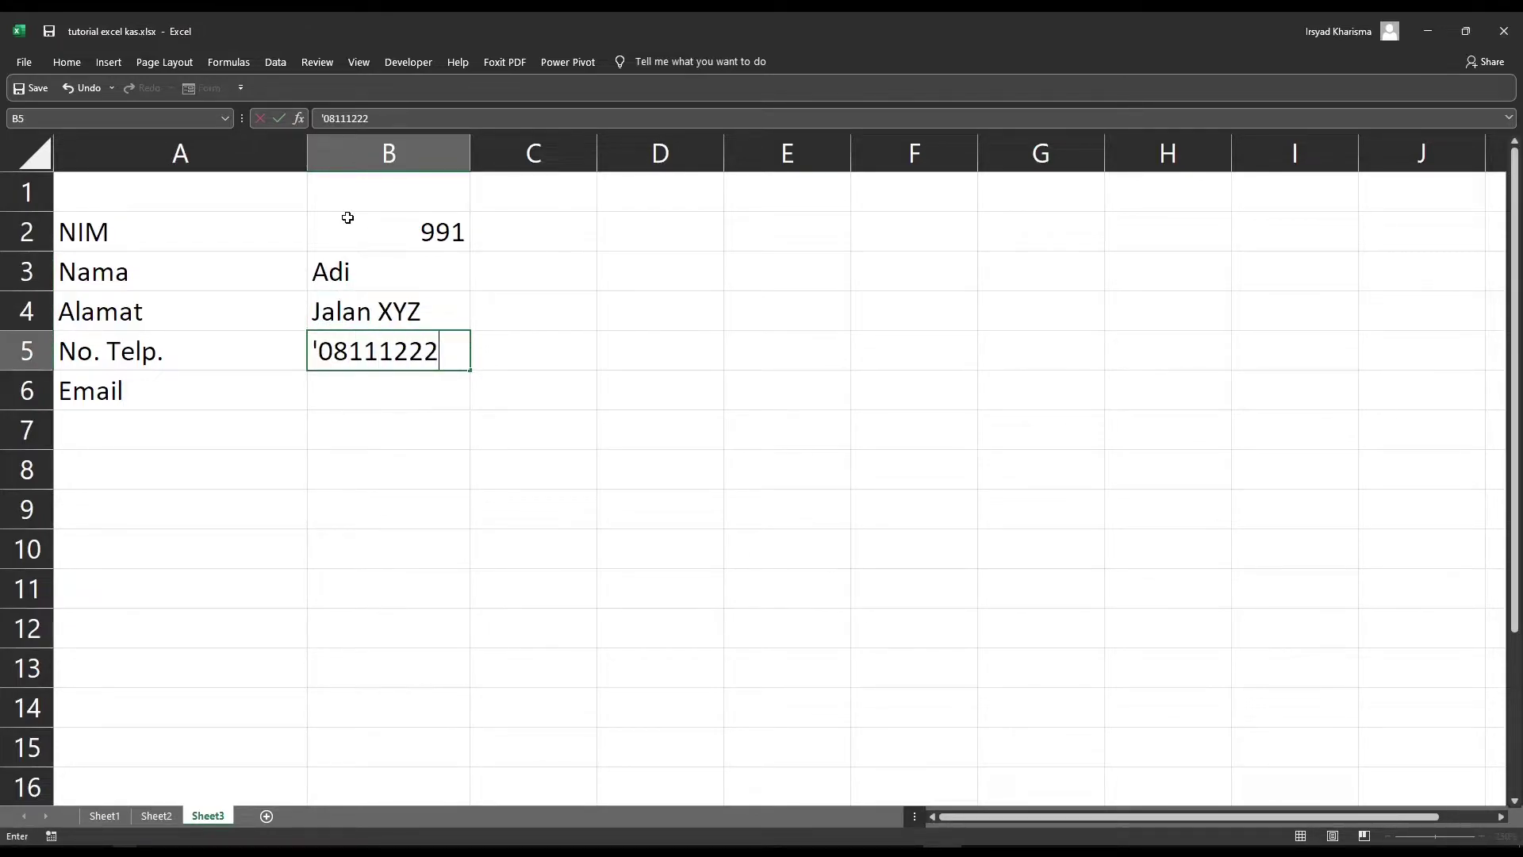
{"action": "type", "text": "33"}
{"action": "key", "text": "Return"}
{"action": "left_click_drag", "start_coordinate": [469, 152], "coordinate": [509, 152]}
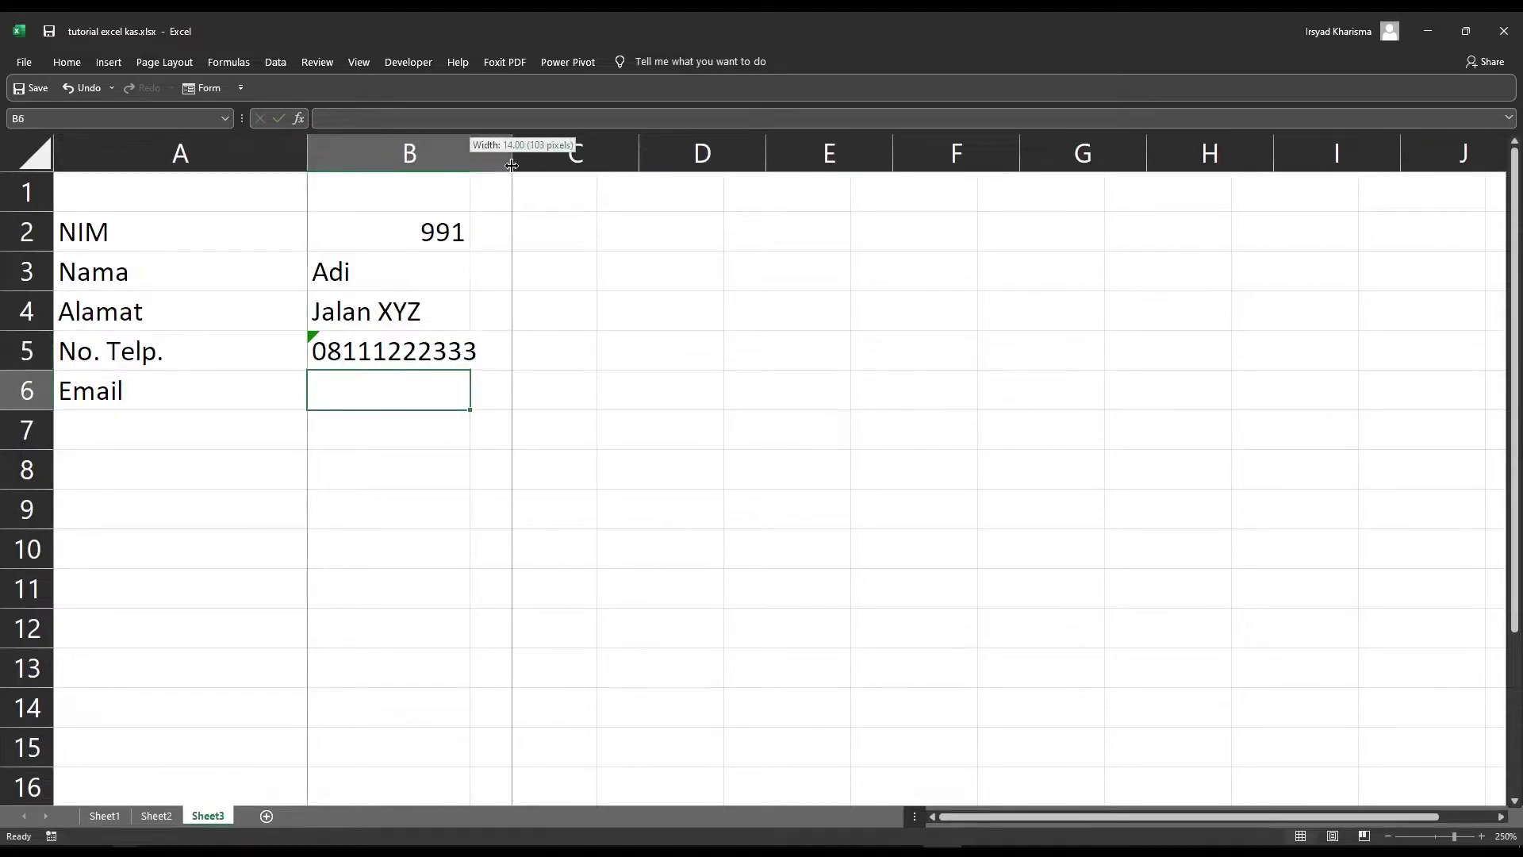
{"action": "left_click", "coordinate": [392, 345]}
Step: Enter the student's e-mail address in B6 and widen column B to fit it
{"action": "left_click", "coordinate": [375, 402]}
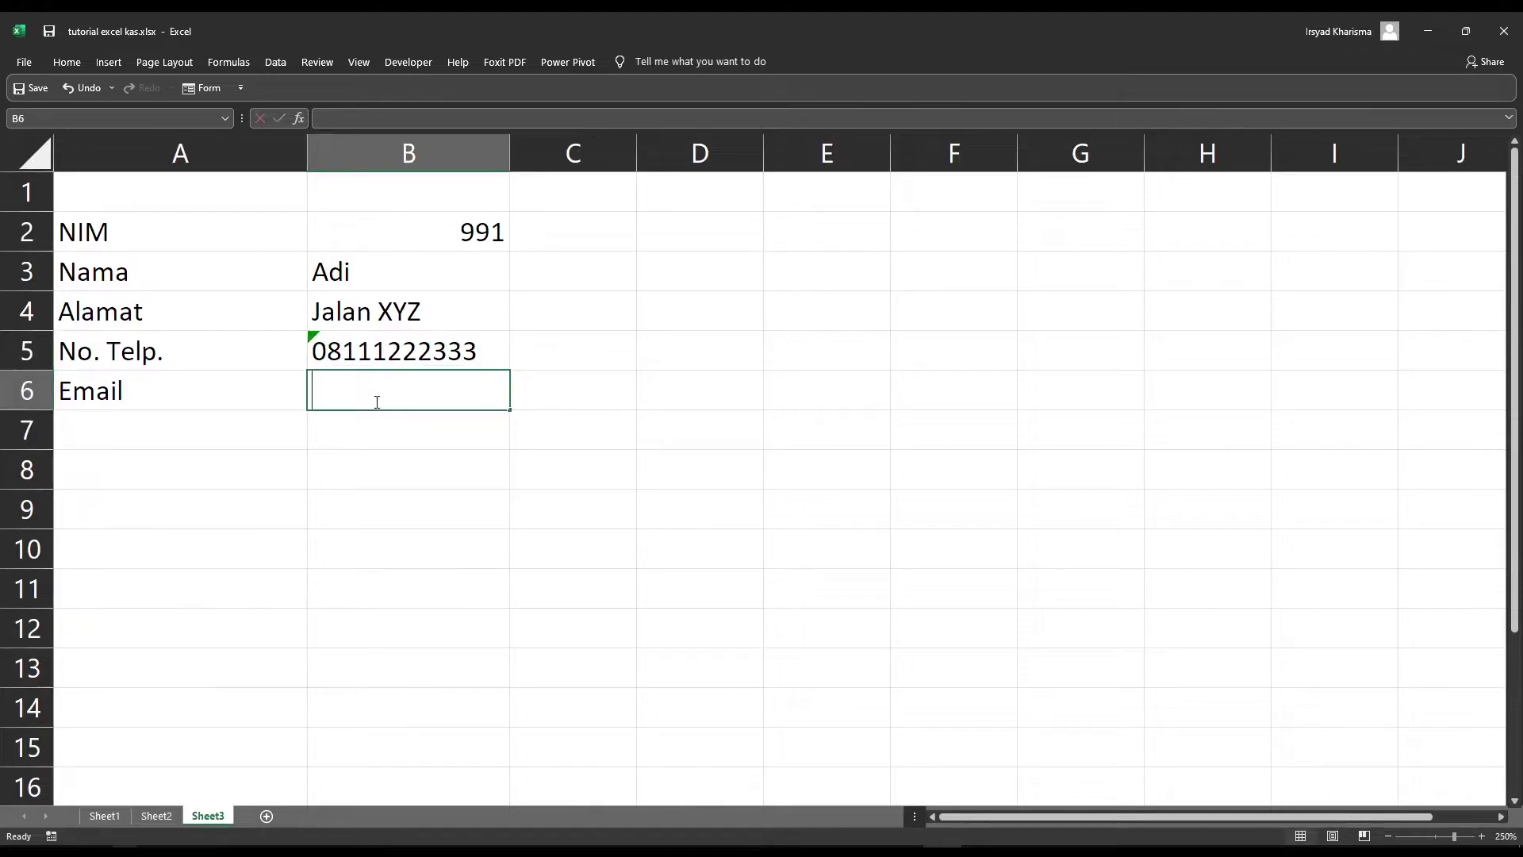
{"action": "type", "text": "email@ex"}
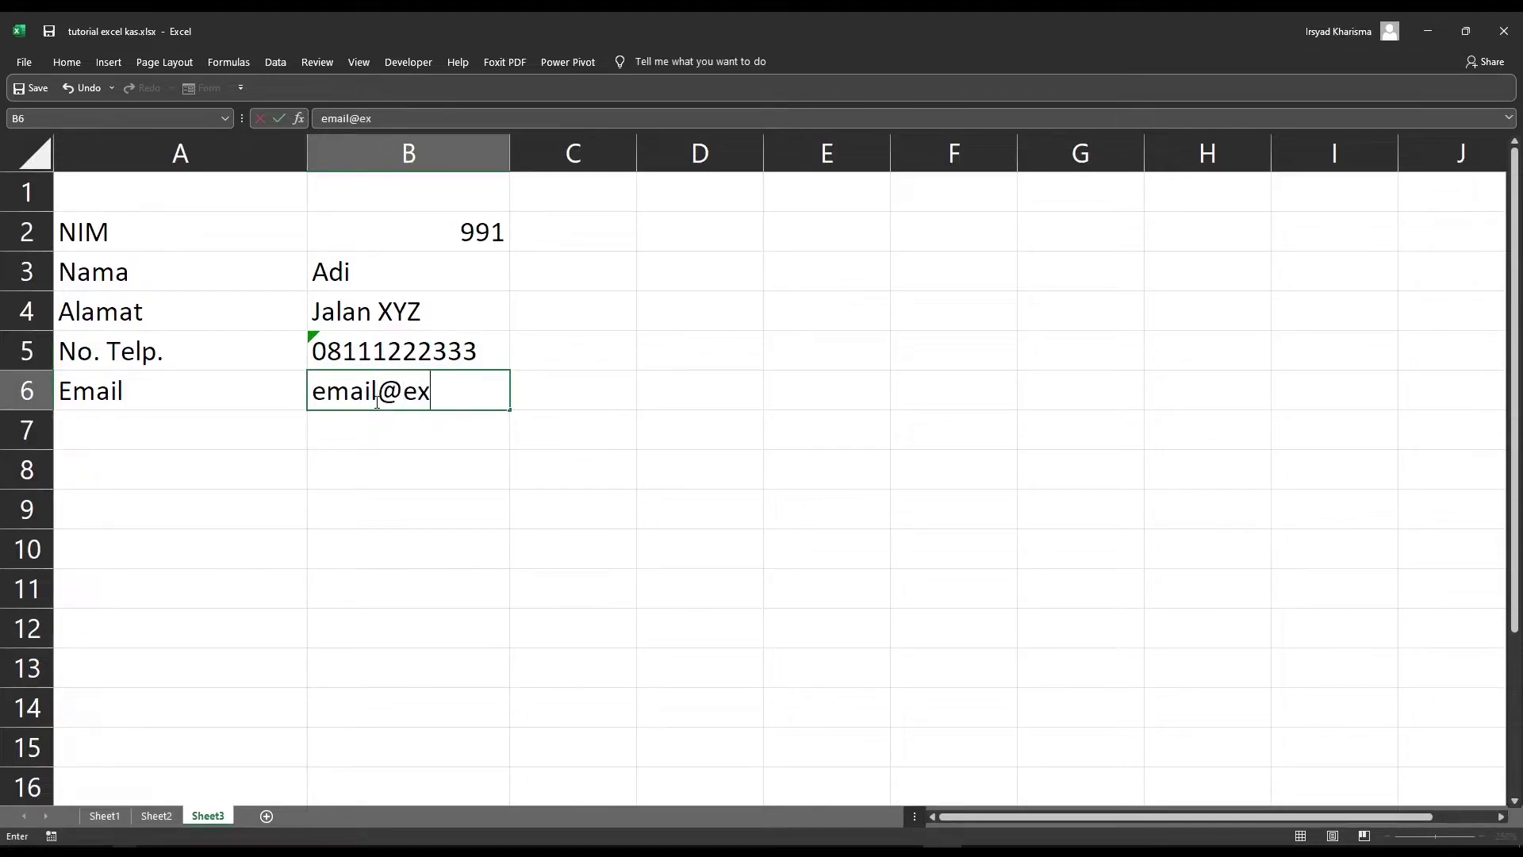
{"action": "key", "text": "BackSpace"}
{"action": "key", "text": "BackSpace"}
{"action": "type", "text": "amp"}
{"action": "type", "text": "le.com"}
{"action": "key", "text": "Return"}
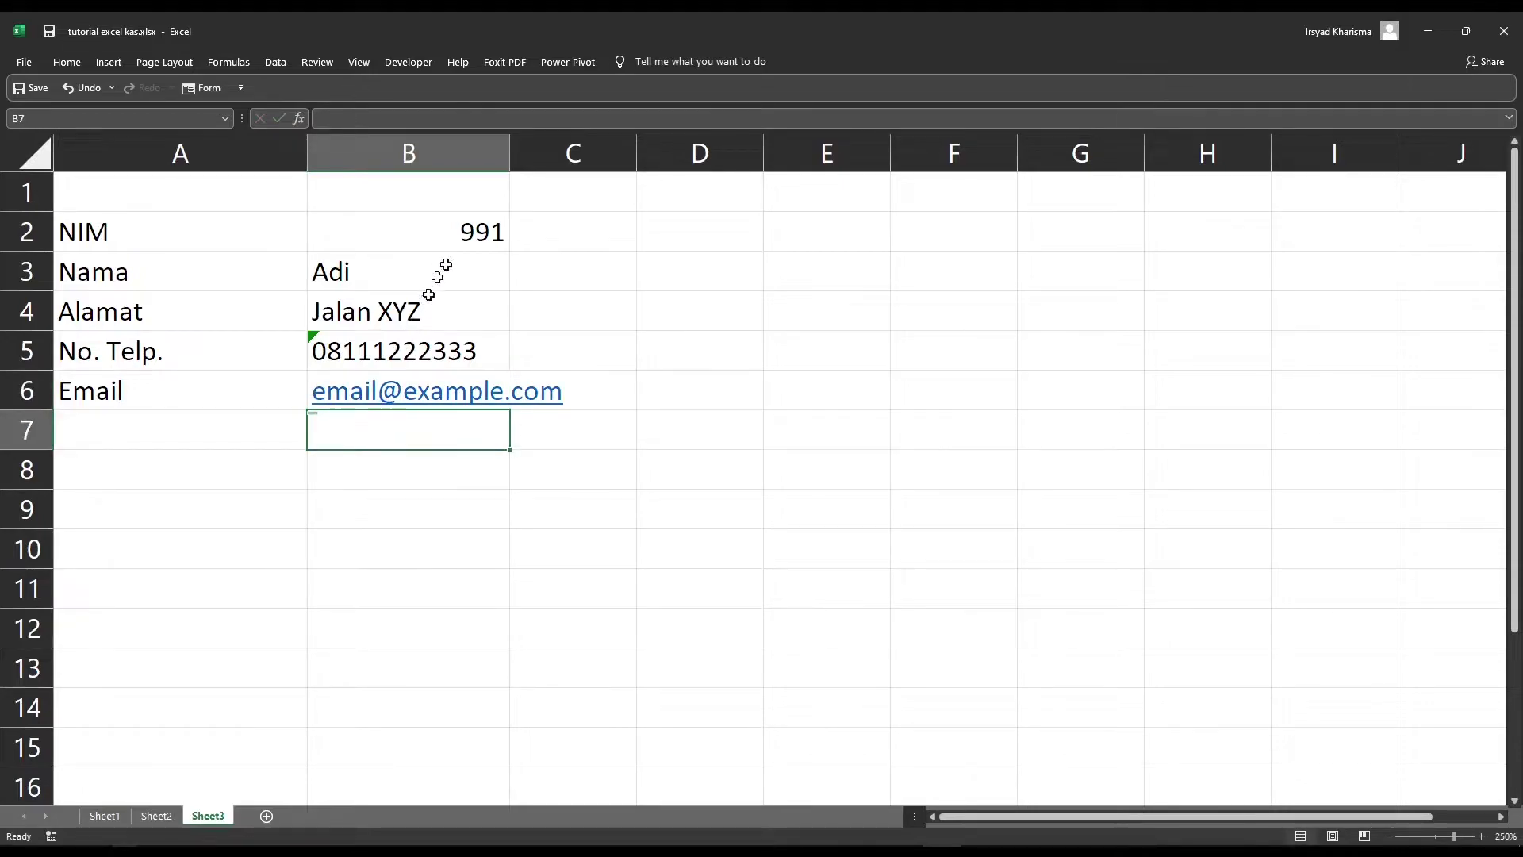
{"action": "left_click_drag", "start_coordinate": [511, 159], "coordinate": [598, 158]}
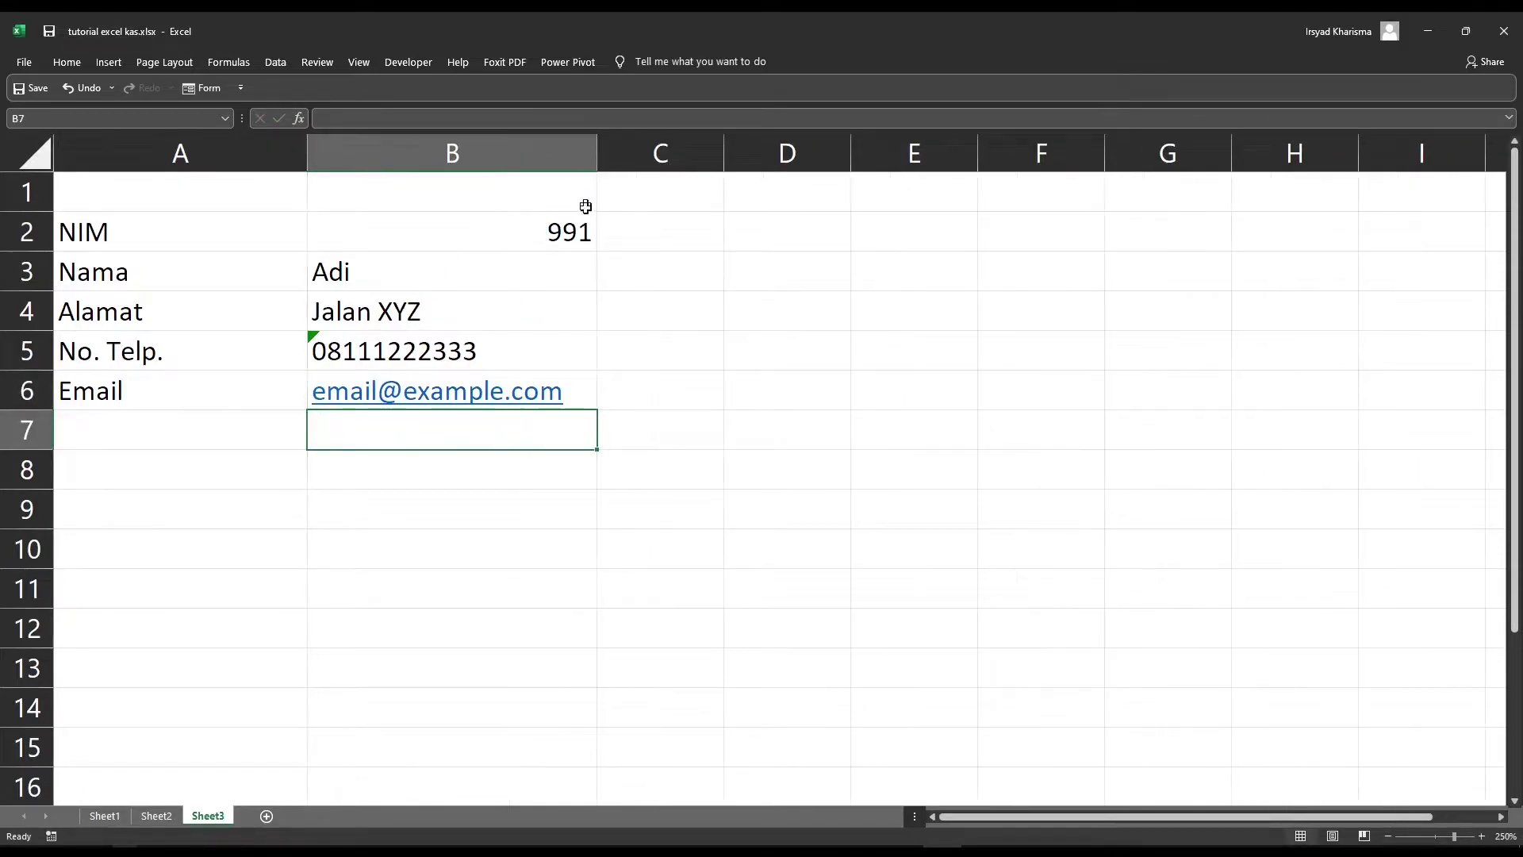
{"action": "left_click", "coordinate": [387, 228]}
{"action": "left_click", "coordinate": [263, 231]}
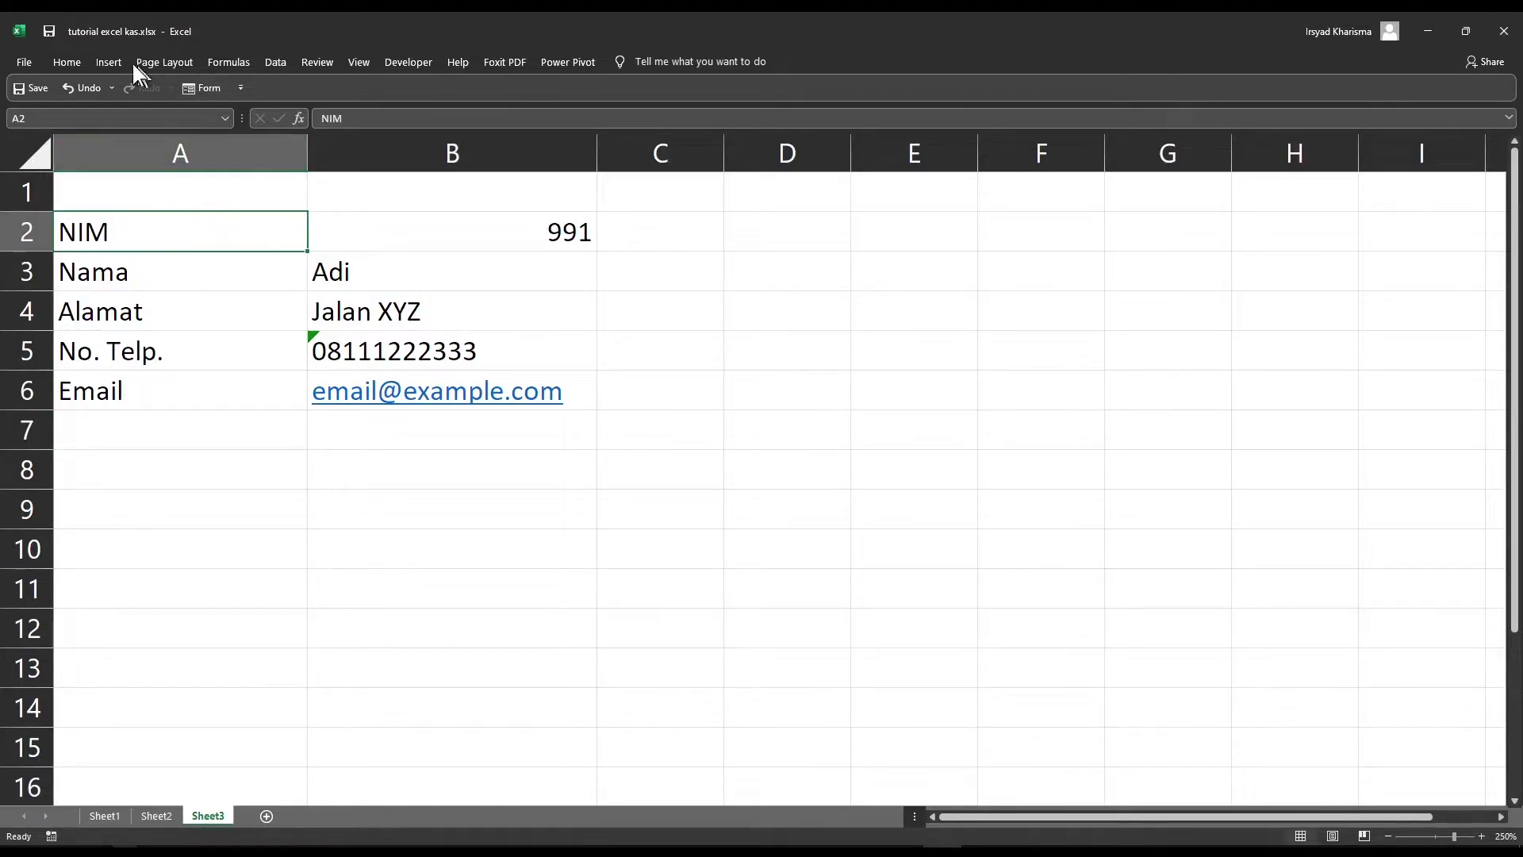
Step: Append ' :' to the NIM label in A2 and begin editing the Nama label in A3
{"action": "double_click", "coordinate": [277, 229]}
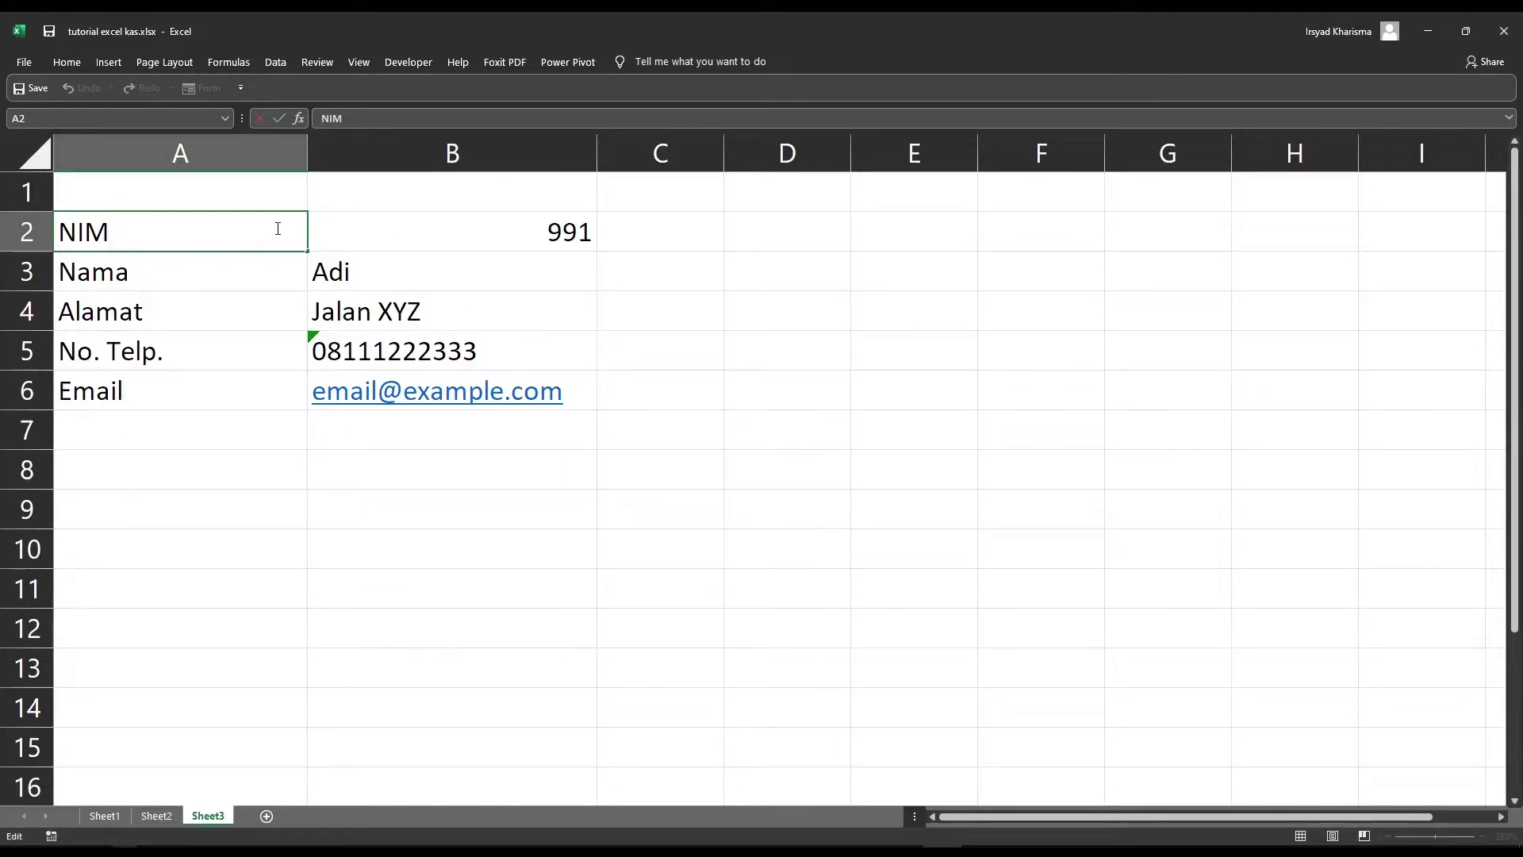
{"action": "type", "text": ":"}
{"action": "double_click", "coordinate": [235, 276]}
{"action": "type", "text": ":"}
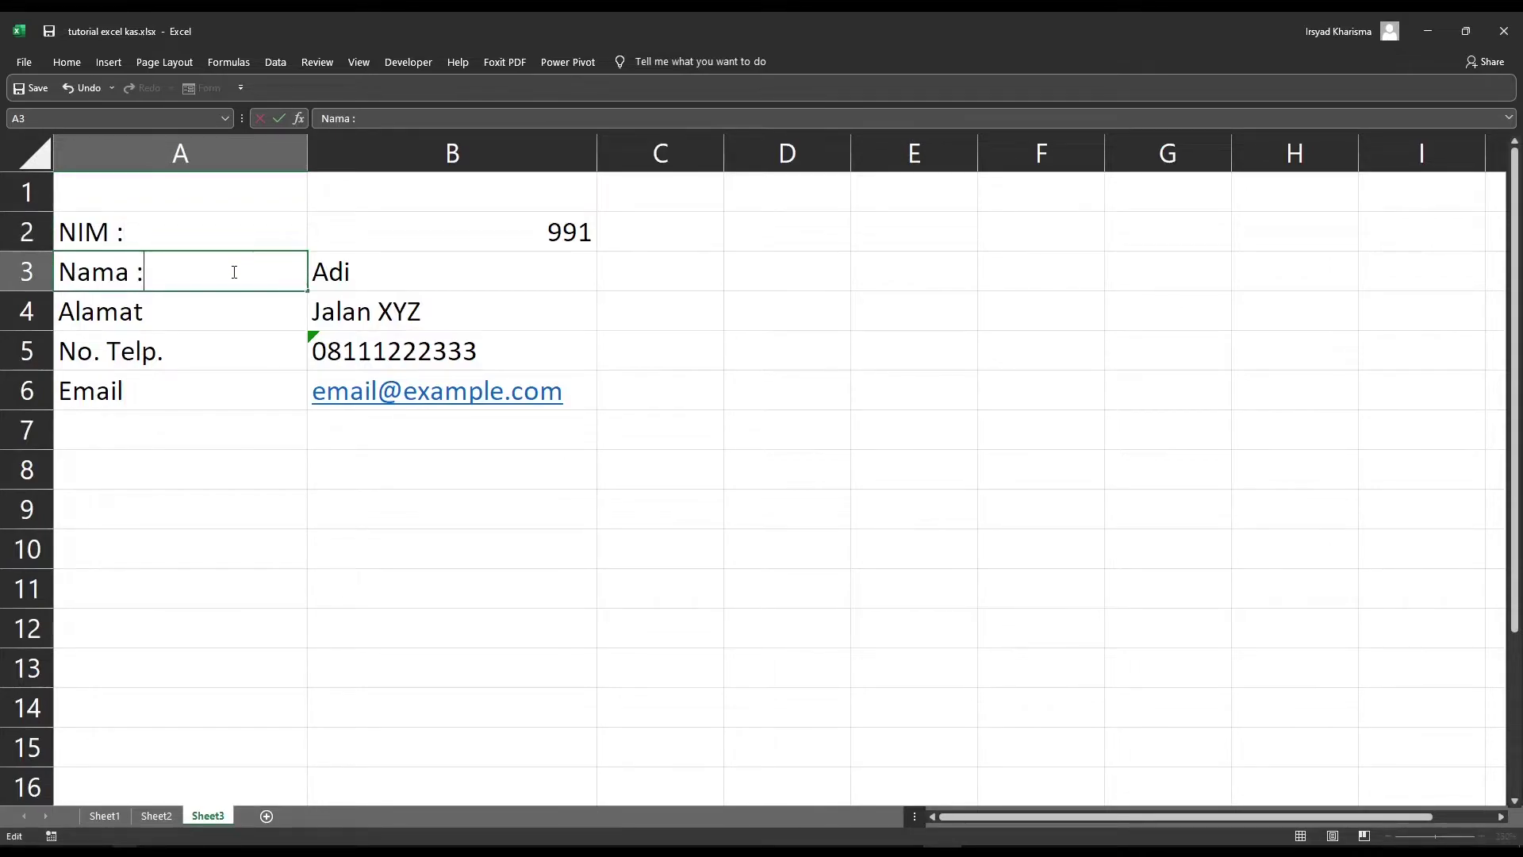
Step: Undo the typed colons twice so the NIM and Nama labels are plain again
{"action": "left_click", "coordinate": [196, 412]}
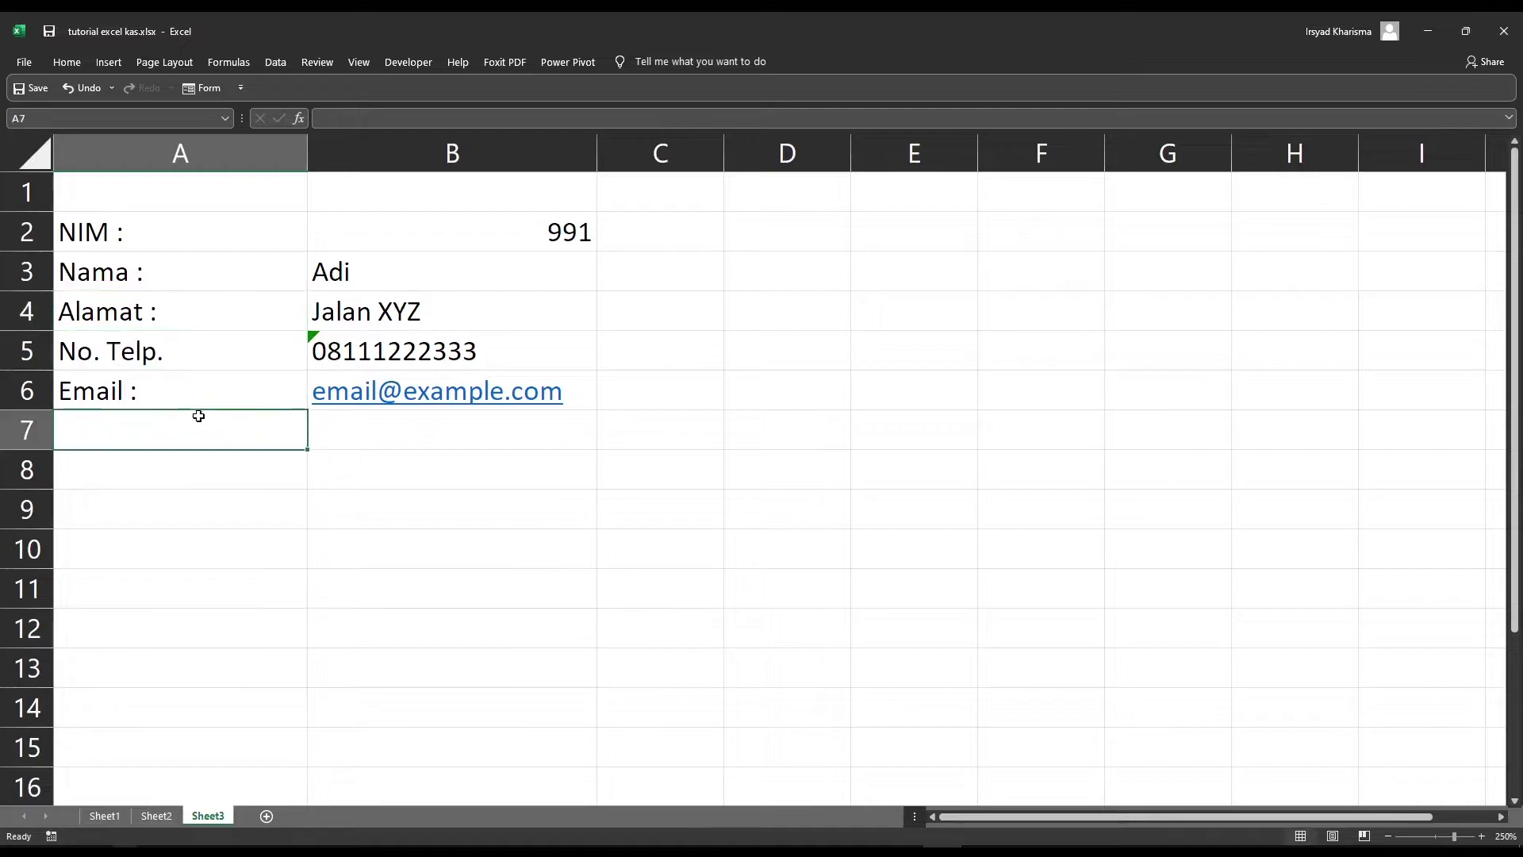
{"action": "key", "text": "ctrl+z"}
{"action": "key", "text": "ctrl+z"}
{"action": "key", "text": "ctrl+z"}
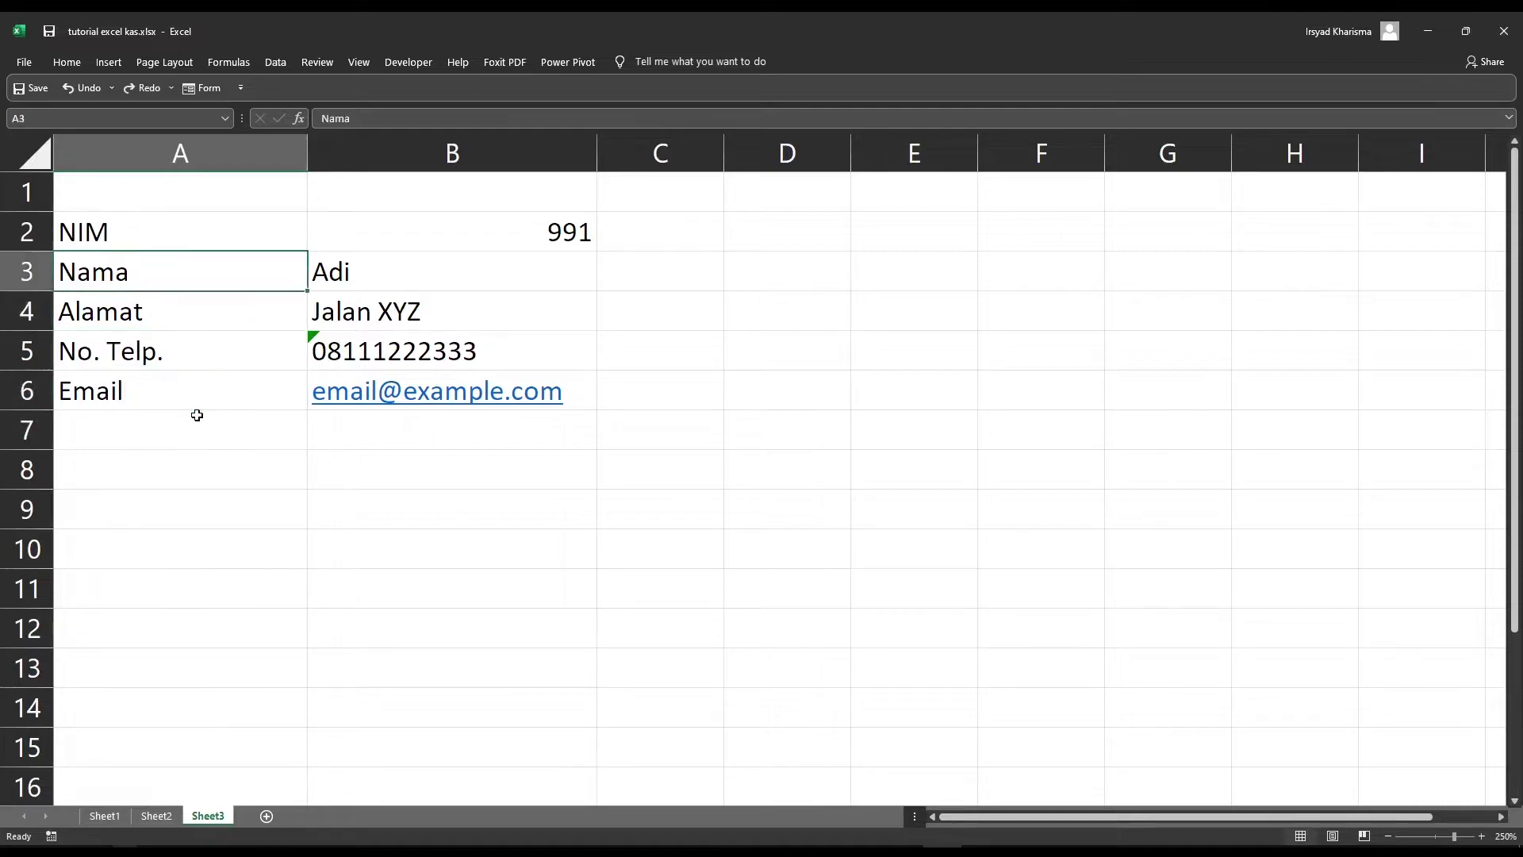
{"action": "key", "text": "ctrl+z"}
{"action": "left_click", "coordinate": [187, 405]}
{"action": "left_click", "coordinate": [223, 149]}
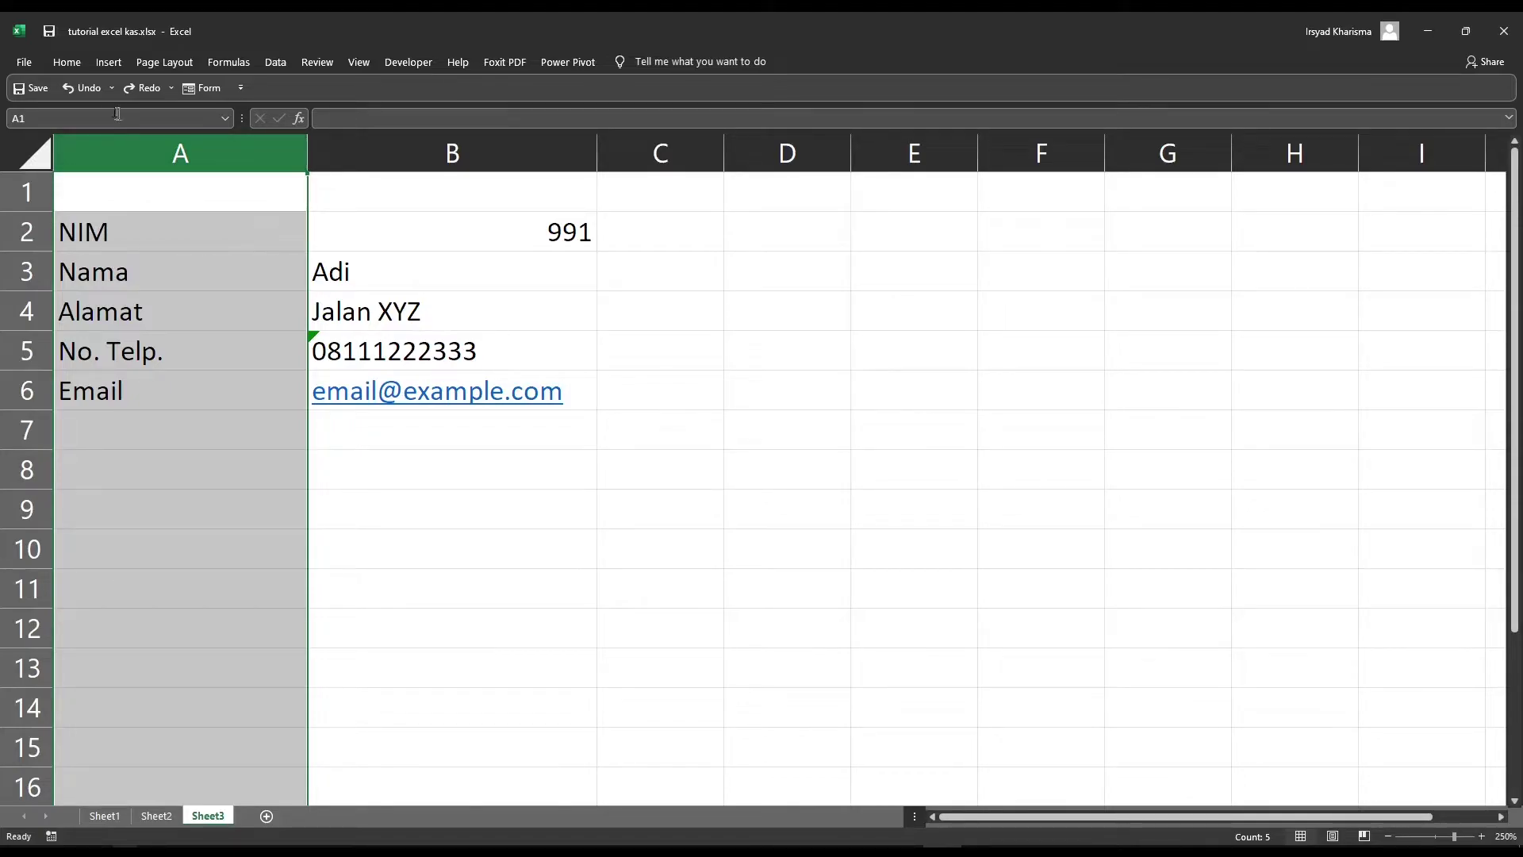
Step: Apply the custom number format @ * ":" to column A via Format Cells > Custom
{"action": "left_click", "coordinate": [70, 62]}
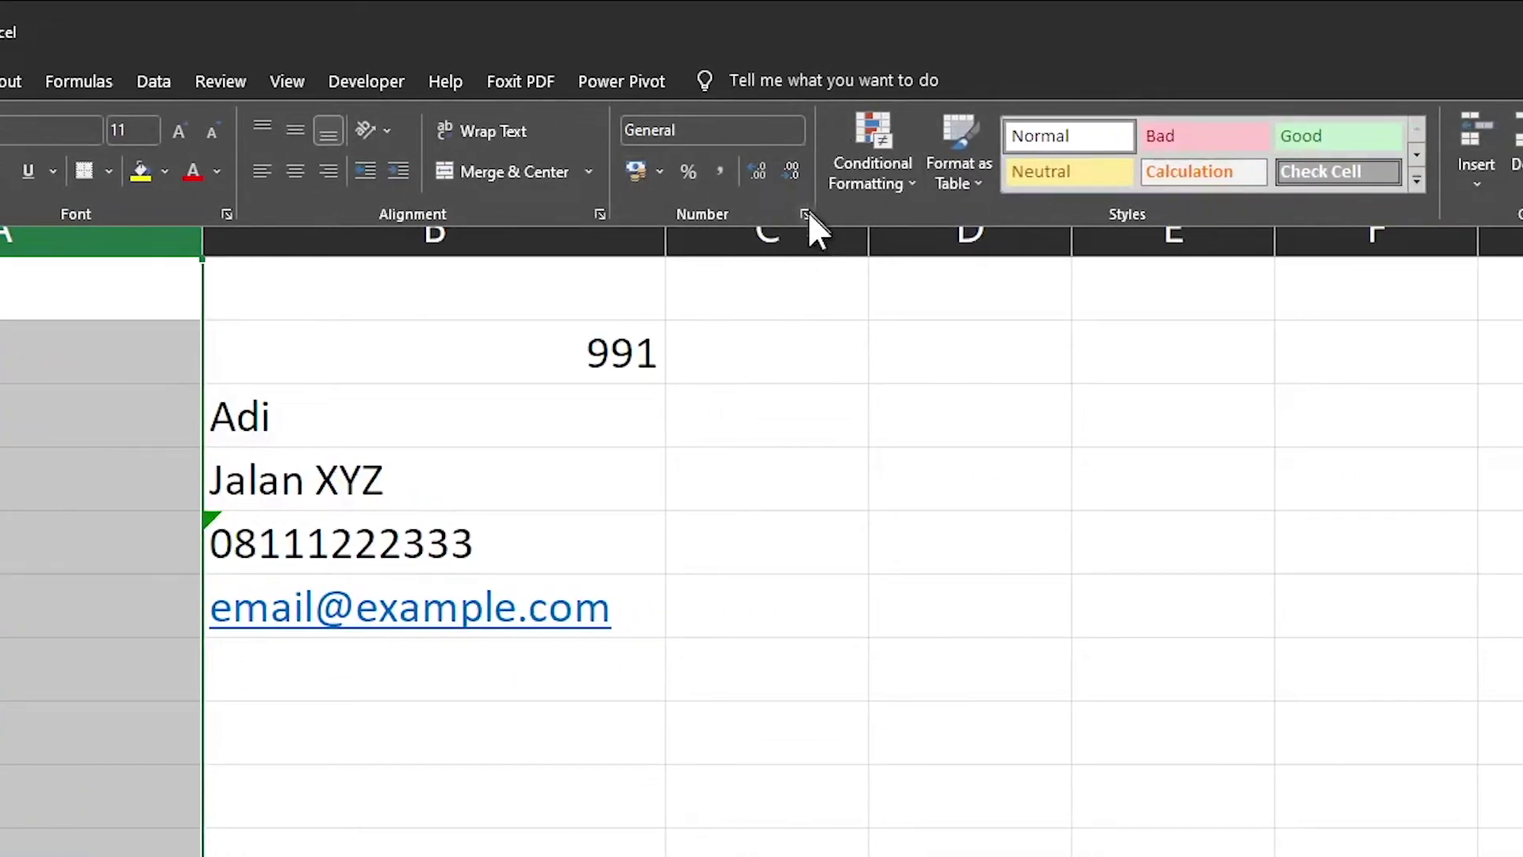
{"action": "left_click", "coordinate": [804, 213]}
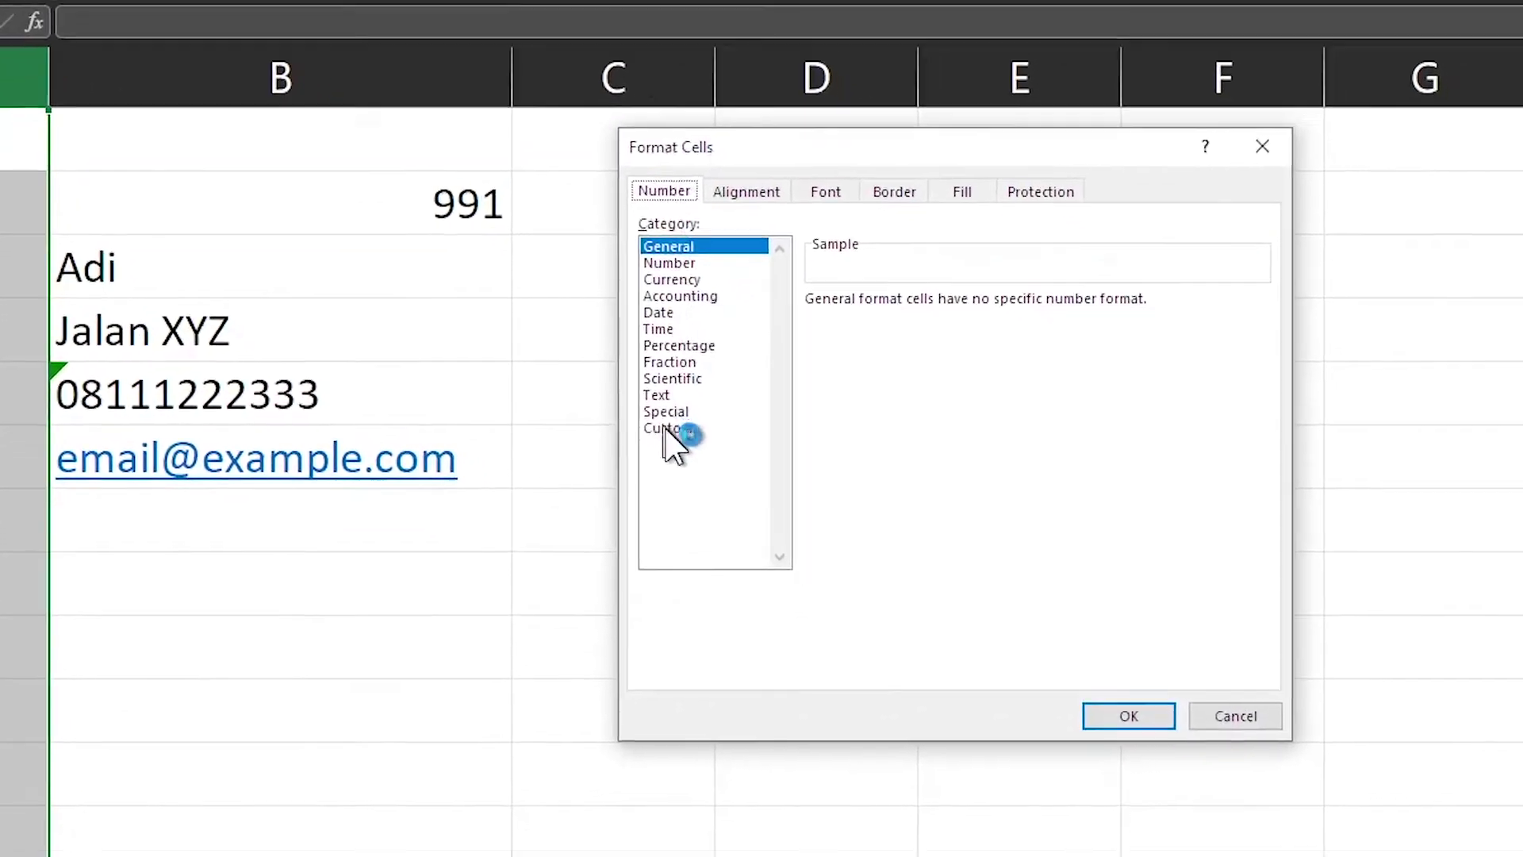
{"action": "left_click", "coordinate": [821, 576]}
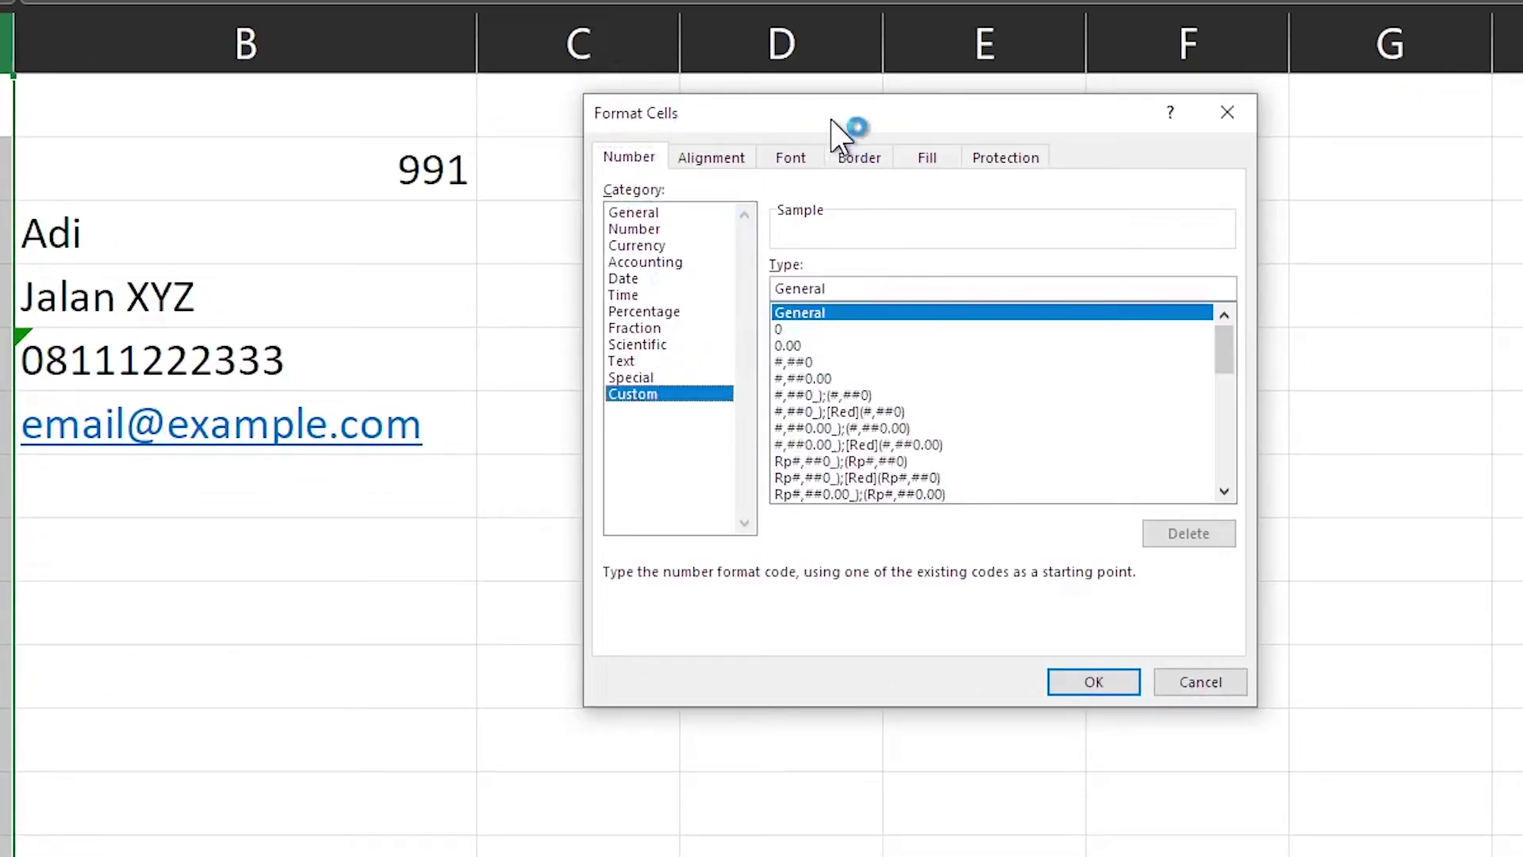
{"action": "left_click_drag", "start_coordinate": [839, 115], "coordinate": [477, 79]}
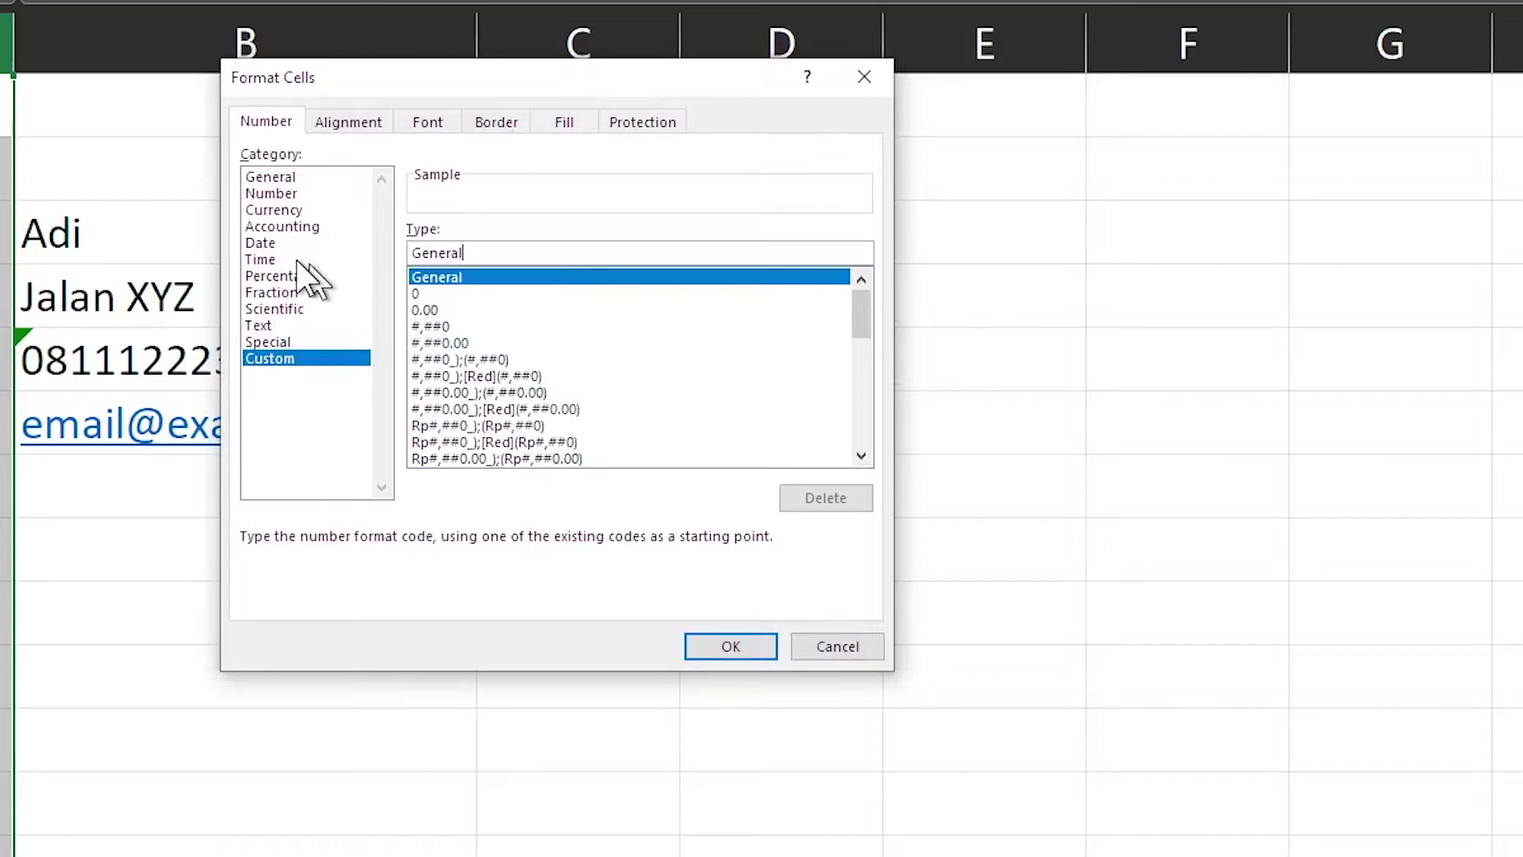
{"action": "left_click_drag", "start_coordinate": [493, 254], "coordinate": [388, 243]}
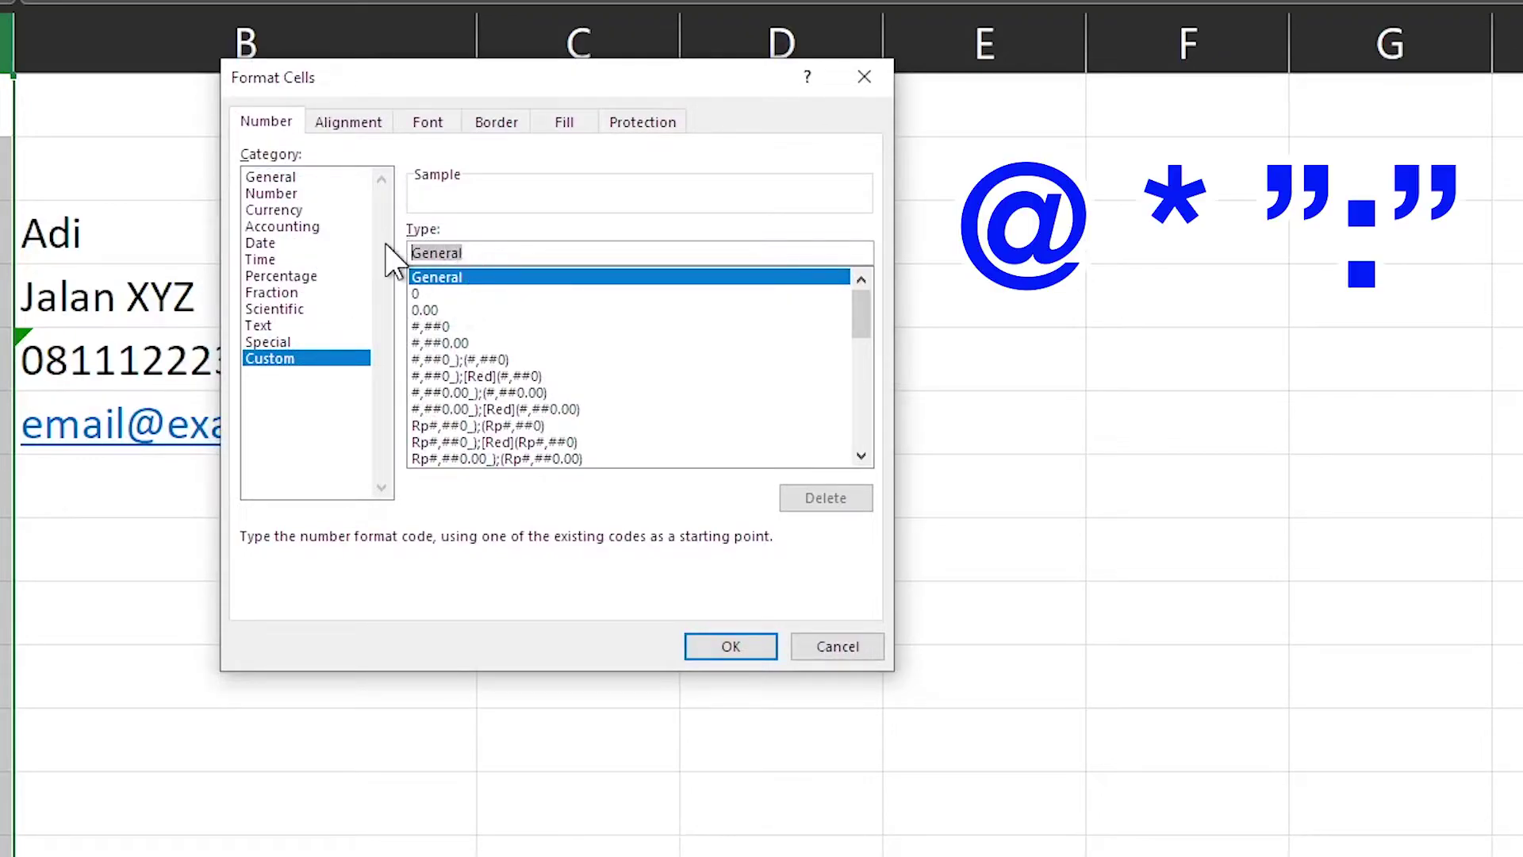
{"action": "type", "text": "@ * \":"}
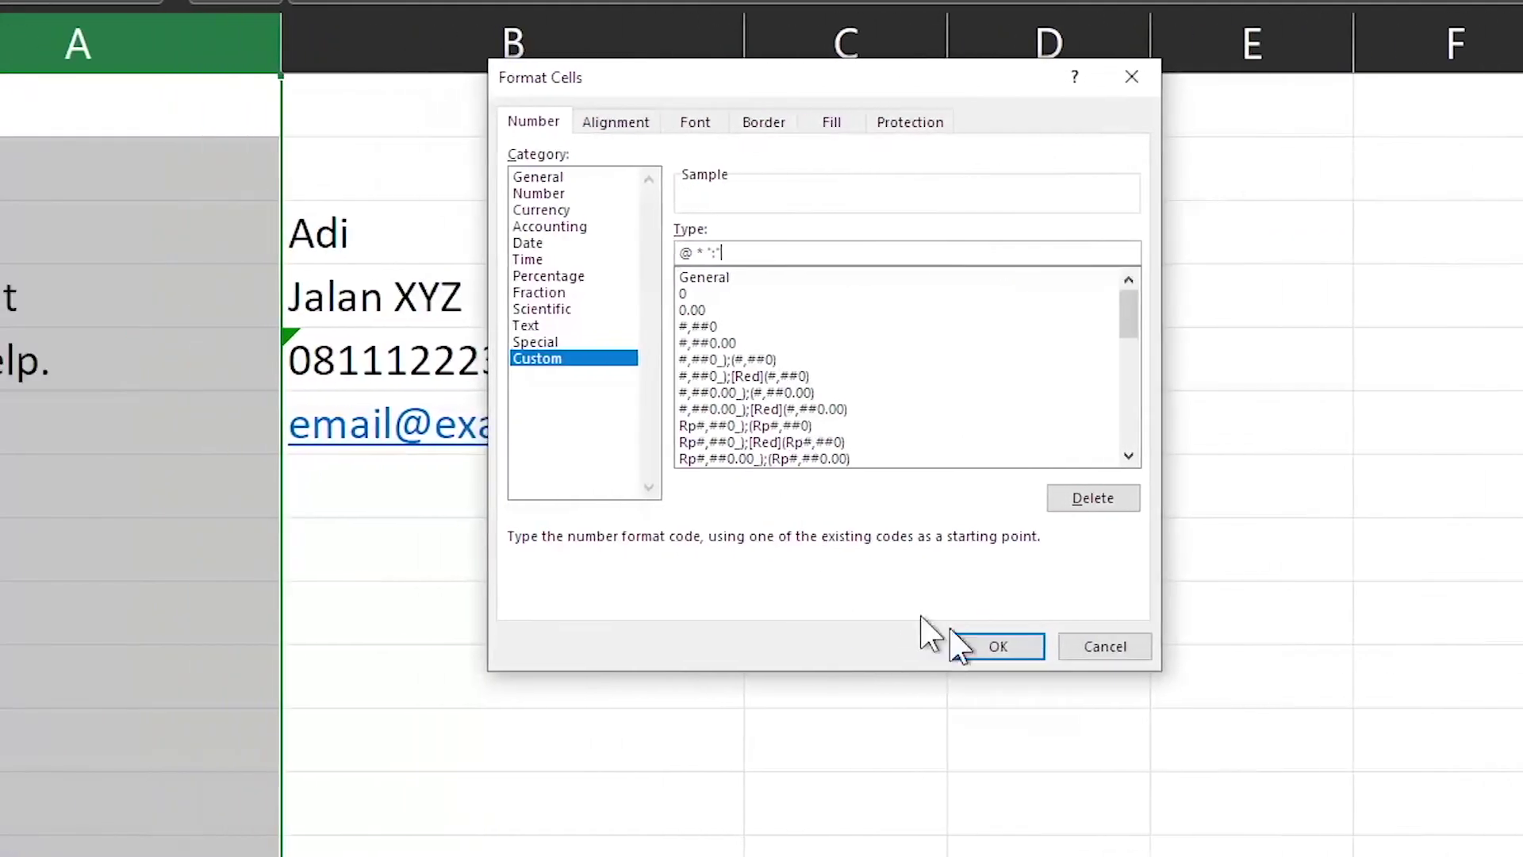
{"action": "left_click", "coordinate": [731, 646]}
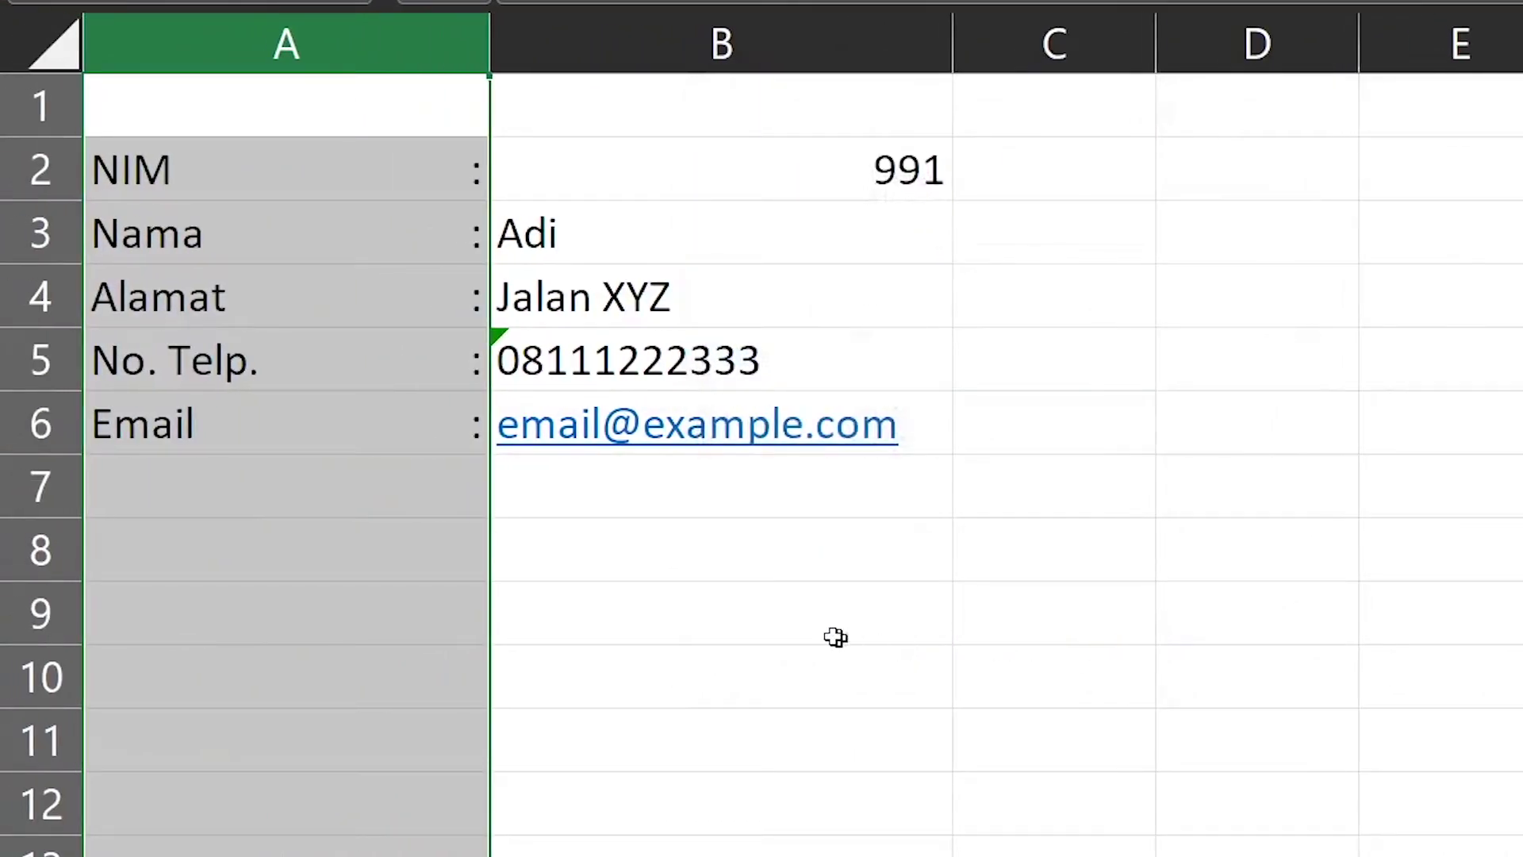
{"action": "left_click", "coordinate": [836, 637]}
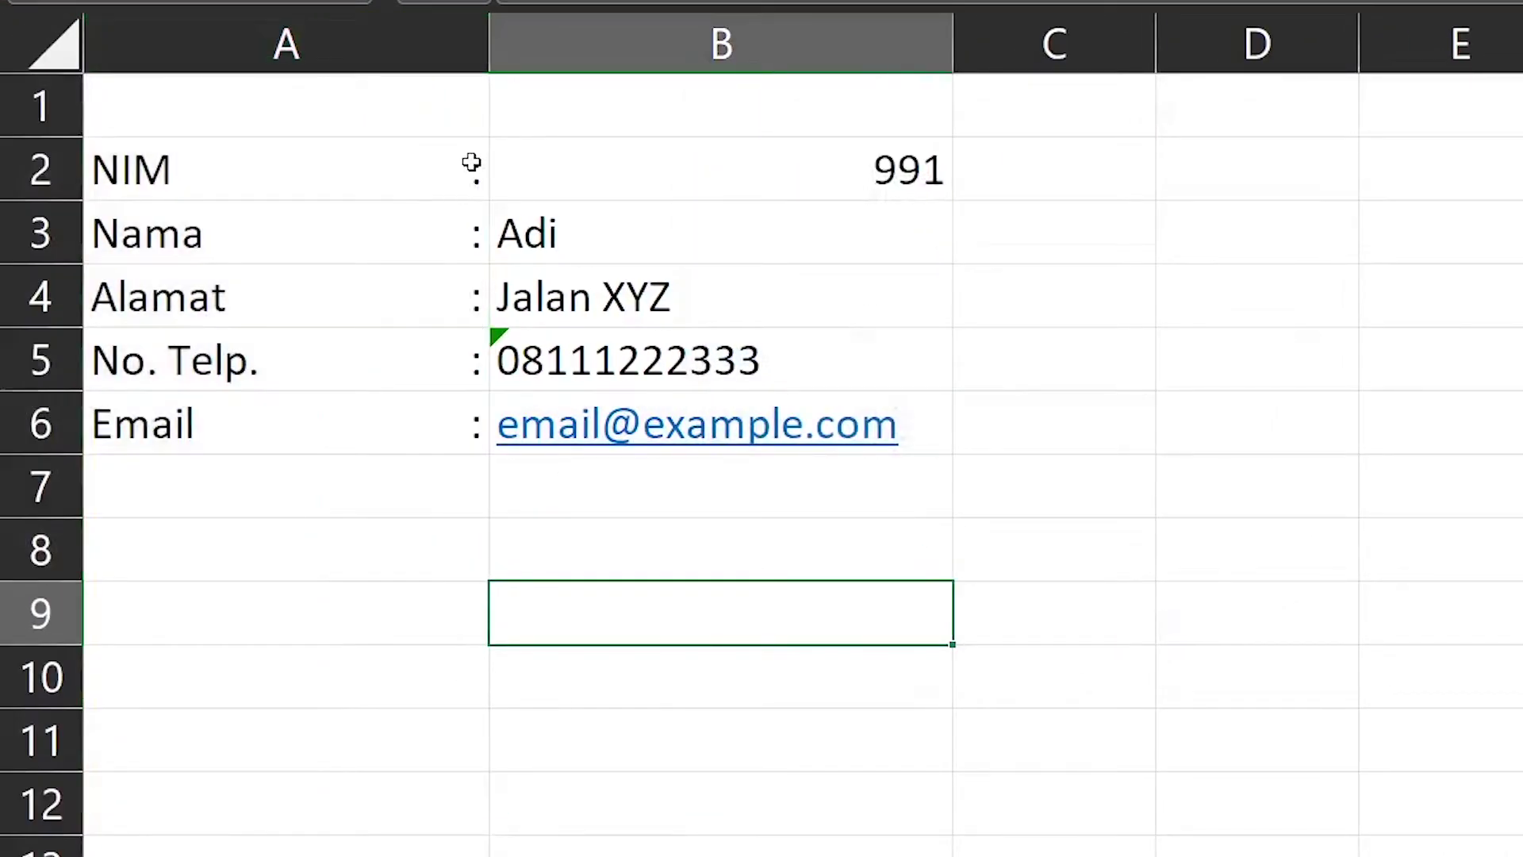
Step: Turn off gridline view on the sheet from Page Layout
{"action": "mouse_move", "coordinate": [475, 163]}
{"action": "left_mouse_down"}
{"action": "mouse_move", "coordinate": [431, 295]}
{"action": "mouse_move", "coordinate": [441, 408]}
{"action": "left_mouse_up"}
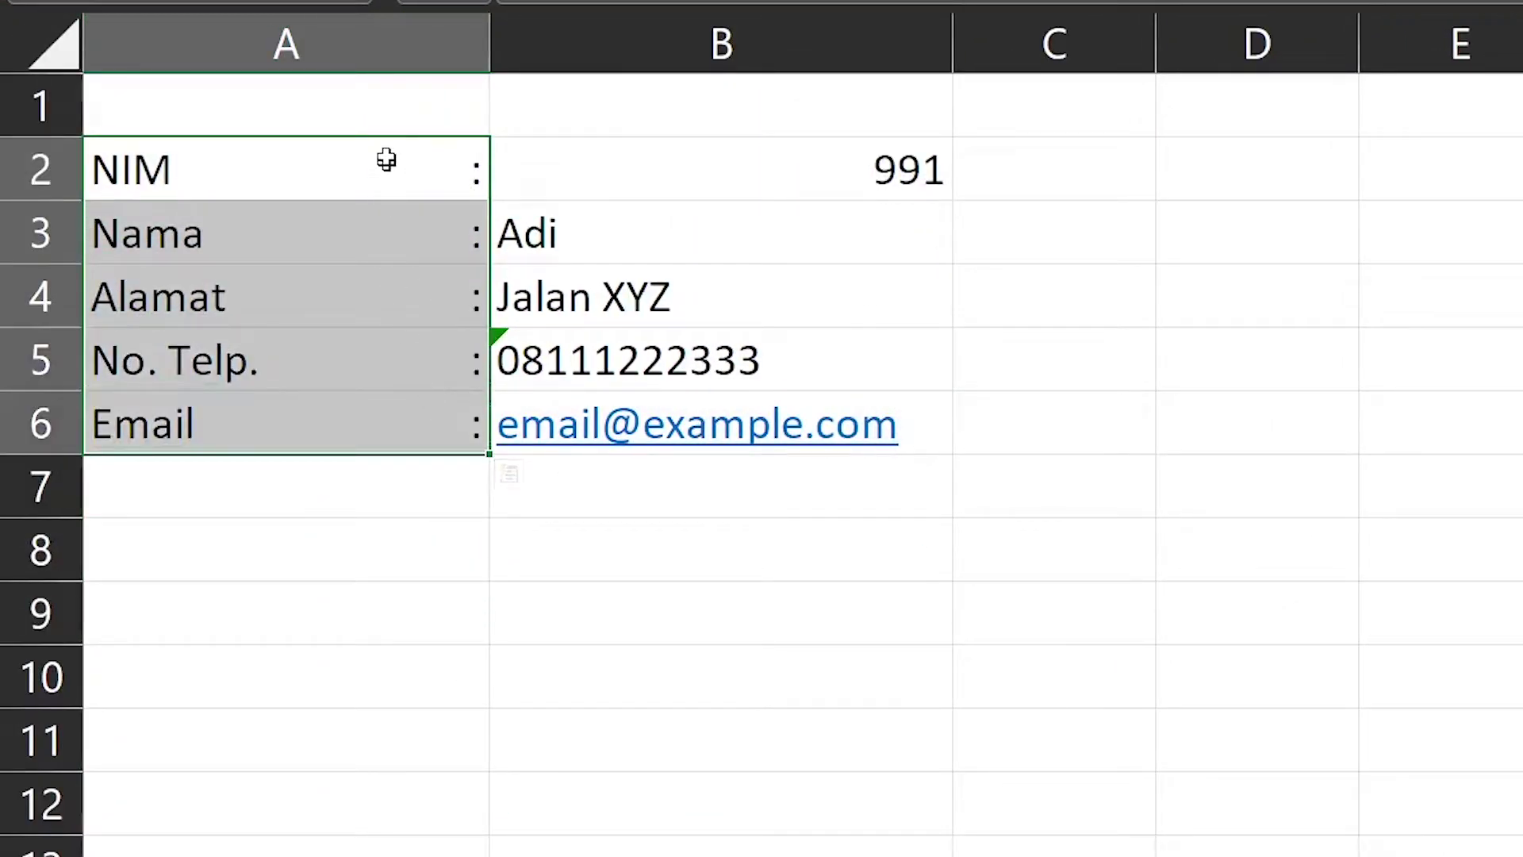
{"action": "left_click", "coordinate": [402, 188]}
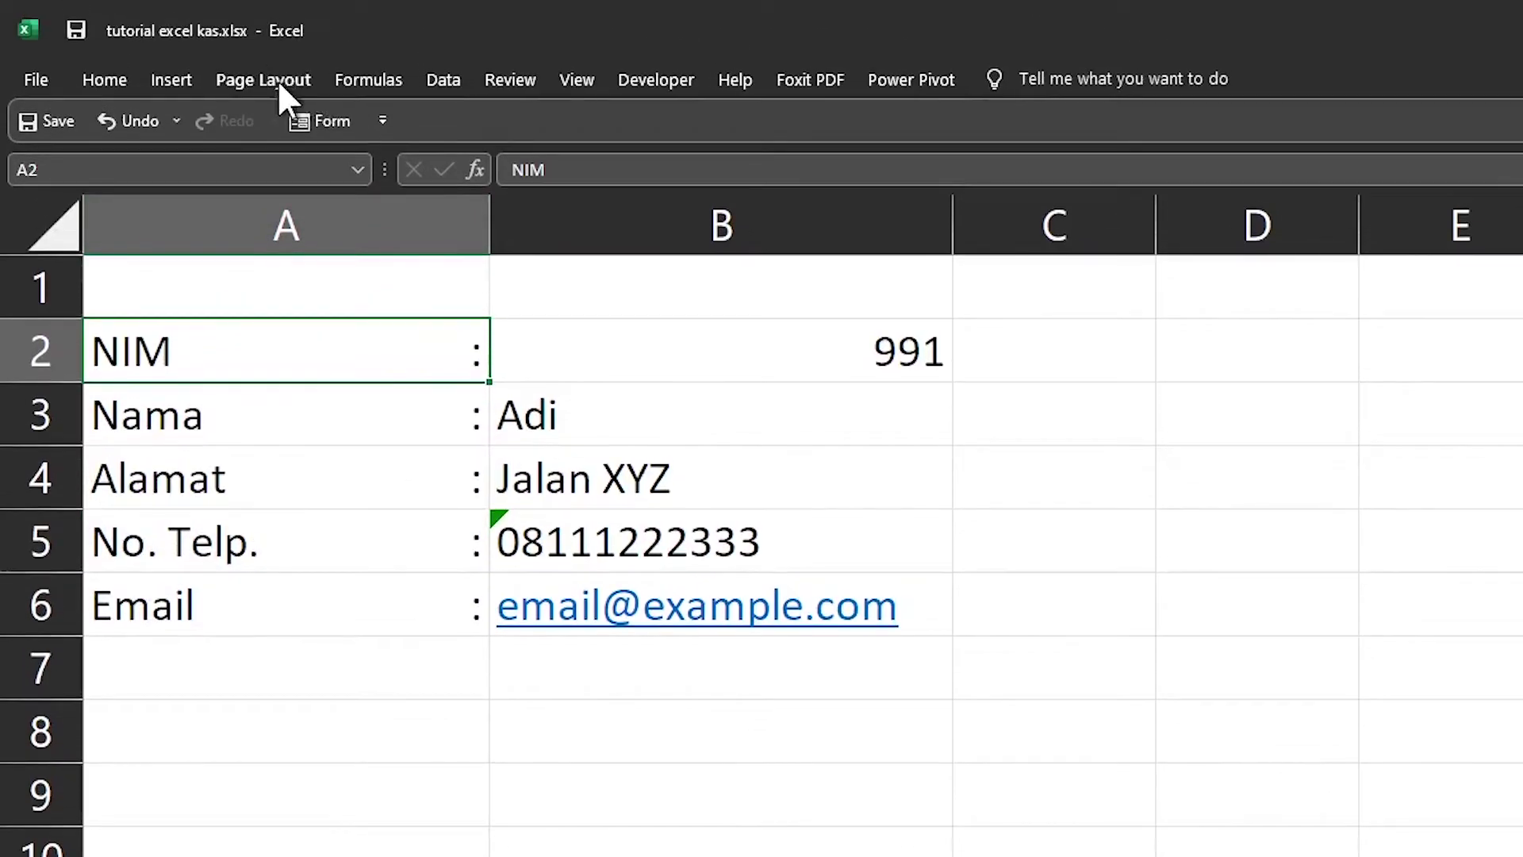
{"action": "left_click", "coordinate": [277, 79]}
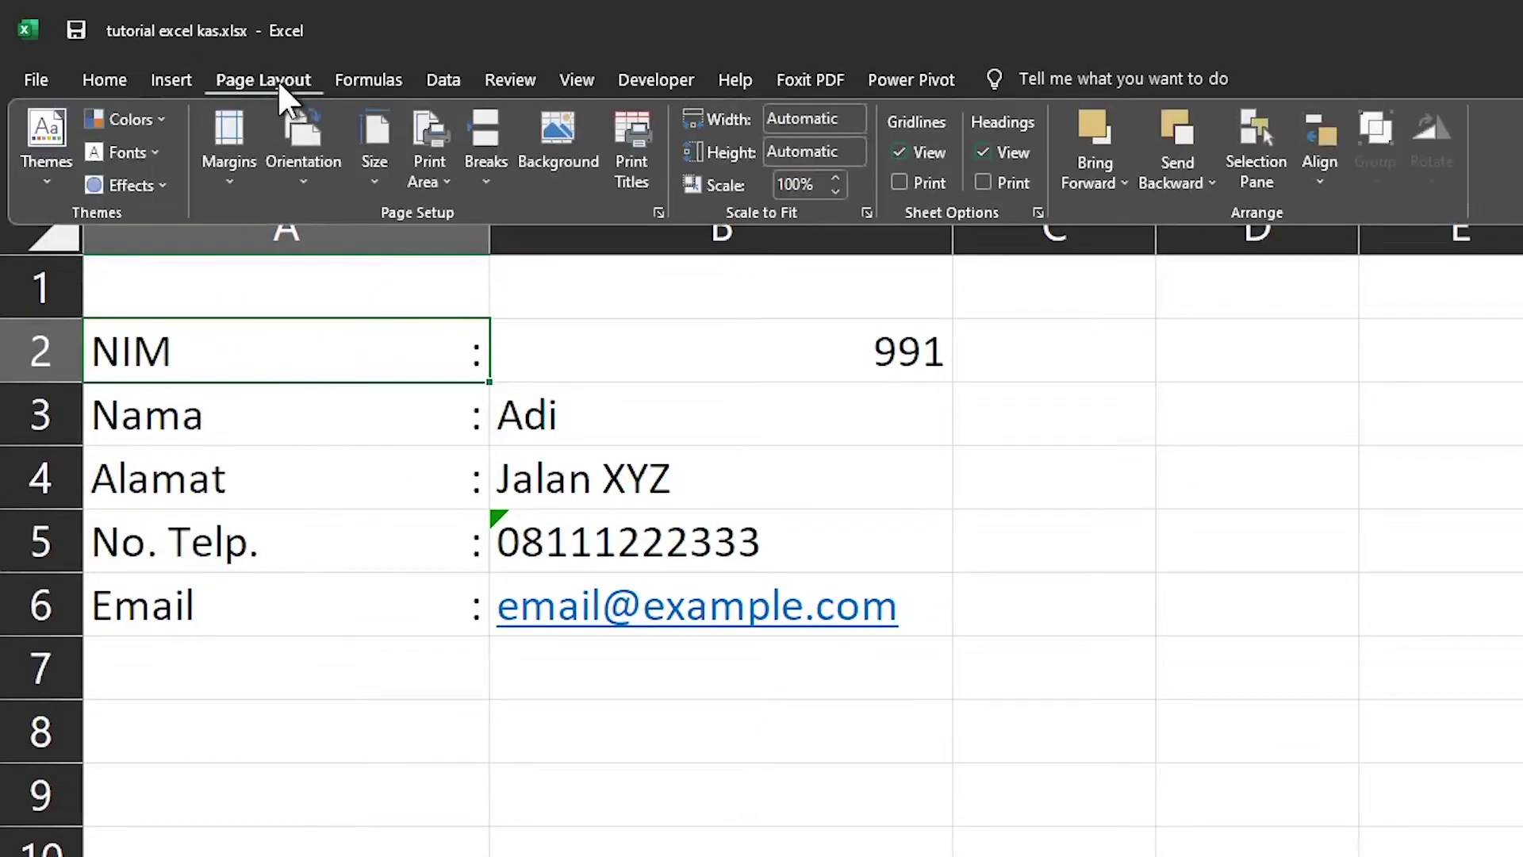
{"action": "left_click", "coordinate": [918, 156]}
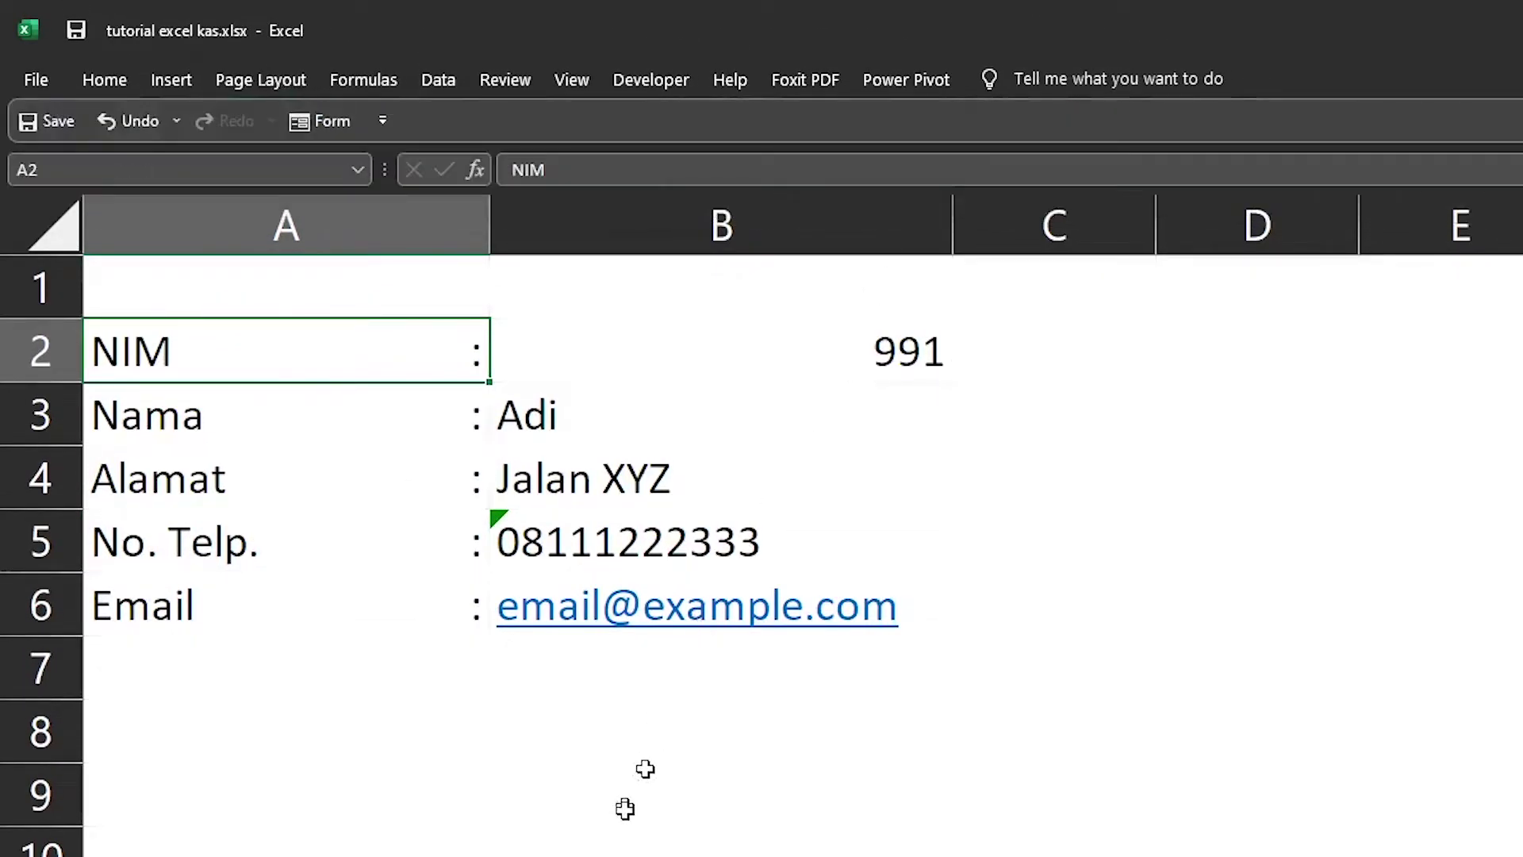
{"action": "left_click", "coordinate": [629, 803]}
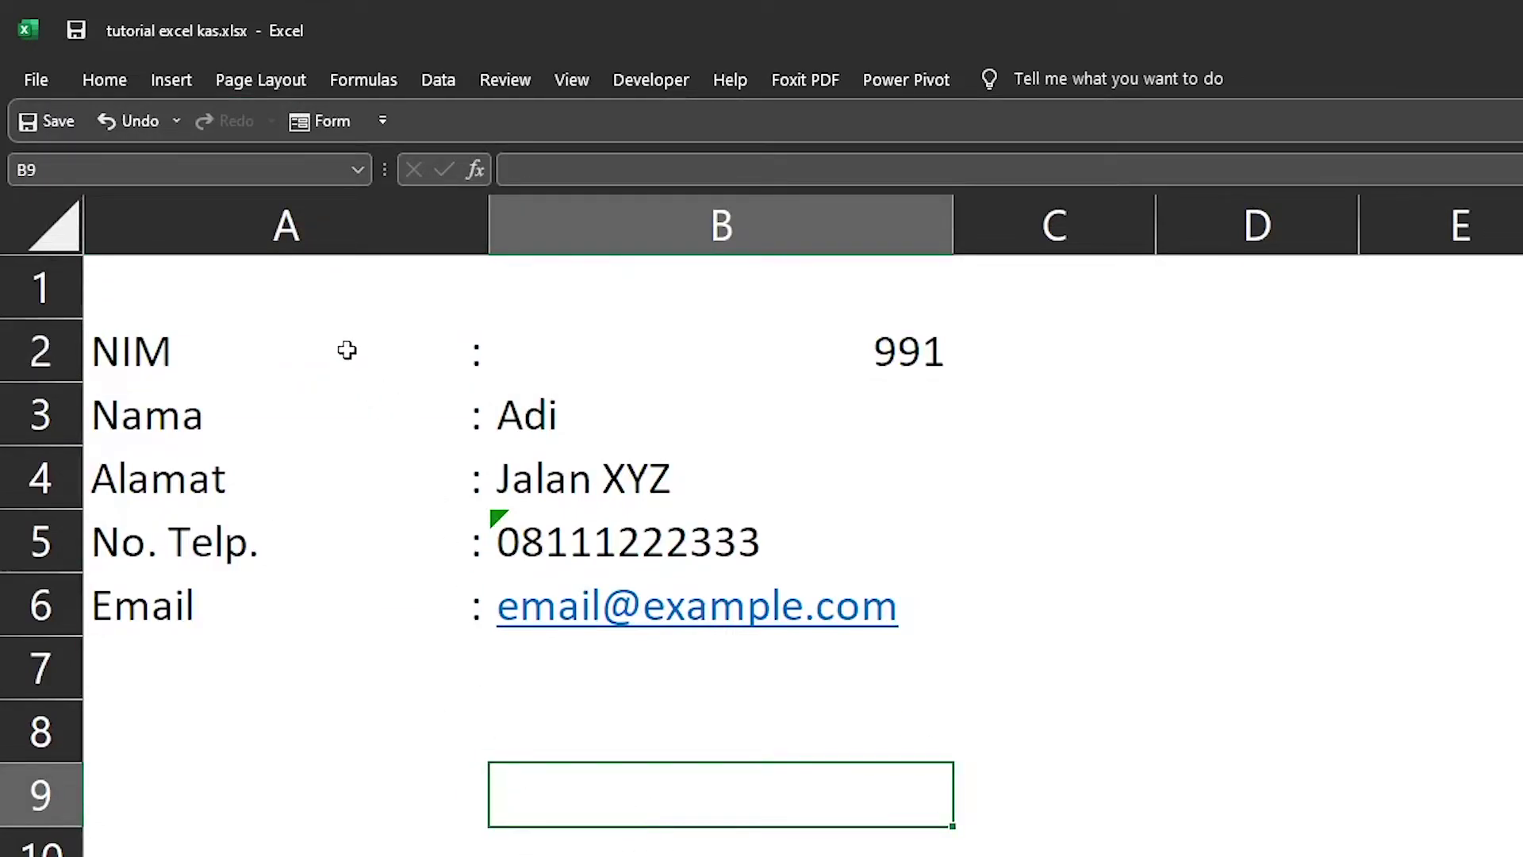
Step: Undo the colon custom format on column A
{"action": "left_click_drag", "start_coordinate": [347, 349], "coordinate": [791, 595]}
{"action": "left_click", "coordinate": [908, 773]}
{"action": "left_click", "coordinate": [201, 397]}
{"action": "key", "text": "ctrl+z"}
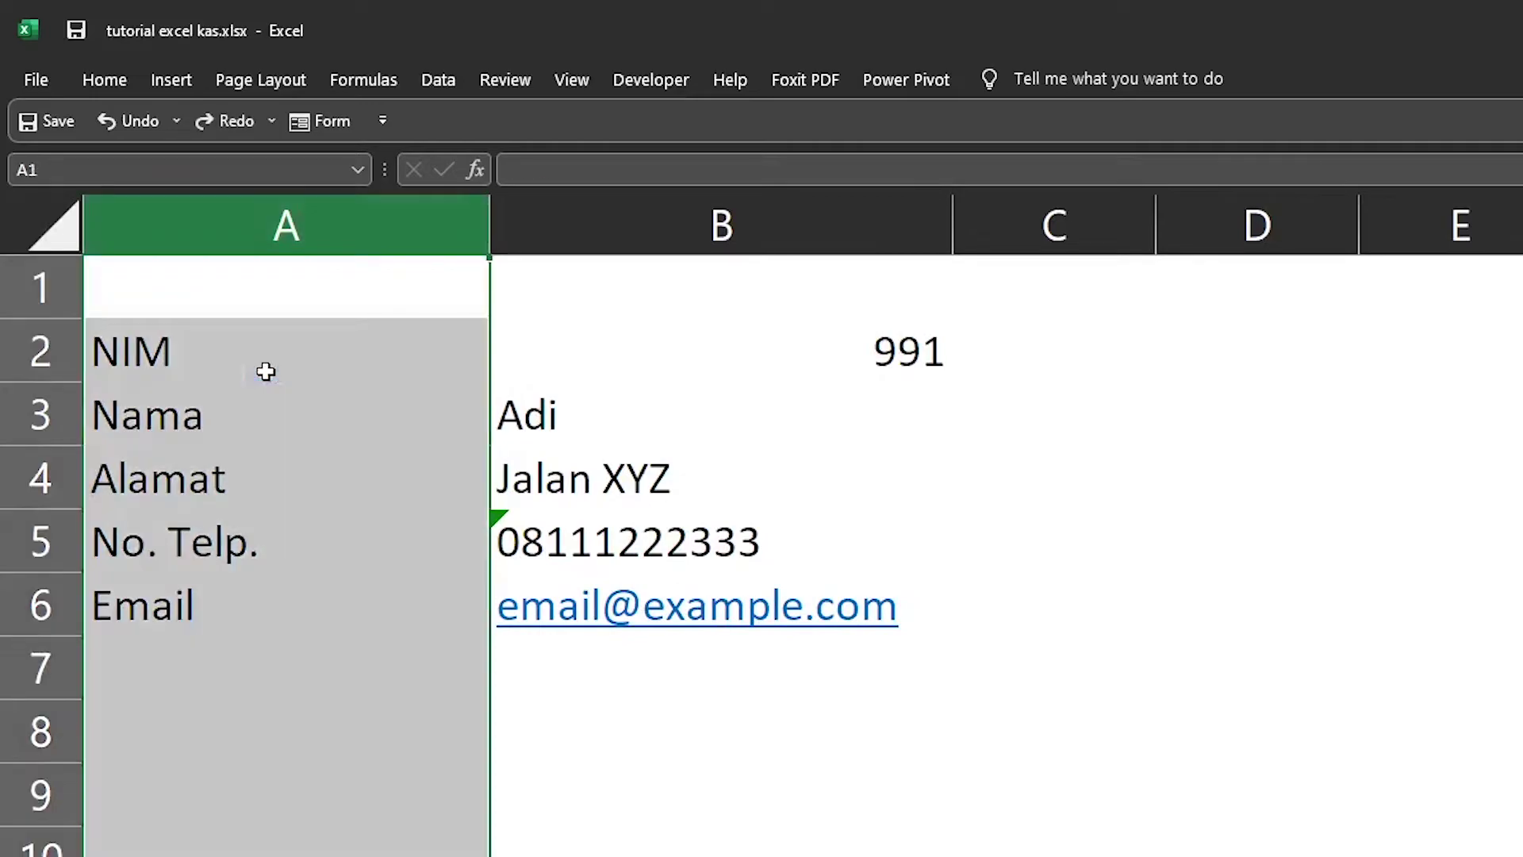
Step: Give column A the custom number format @ * "adalah"
{"action": "left_click", "coordinate": [289, 224]}
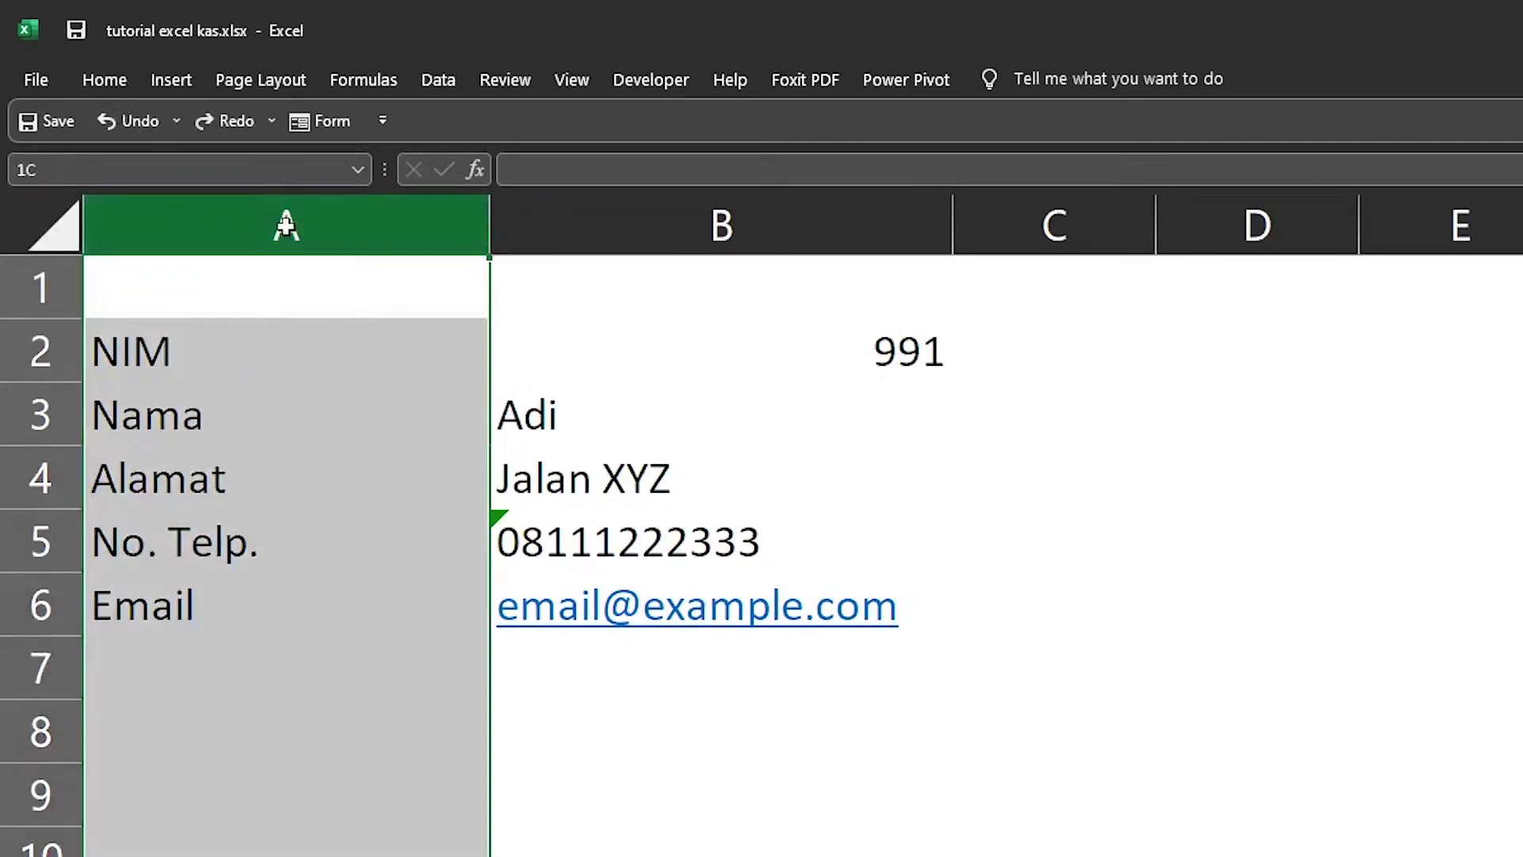
{"action": "left_click", "coordinate": [112, 80]}
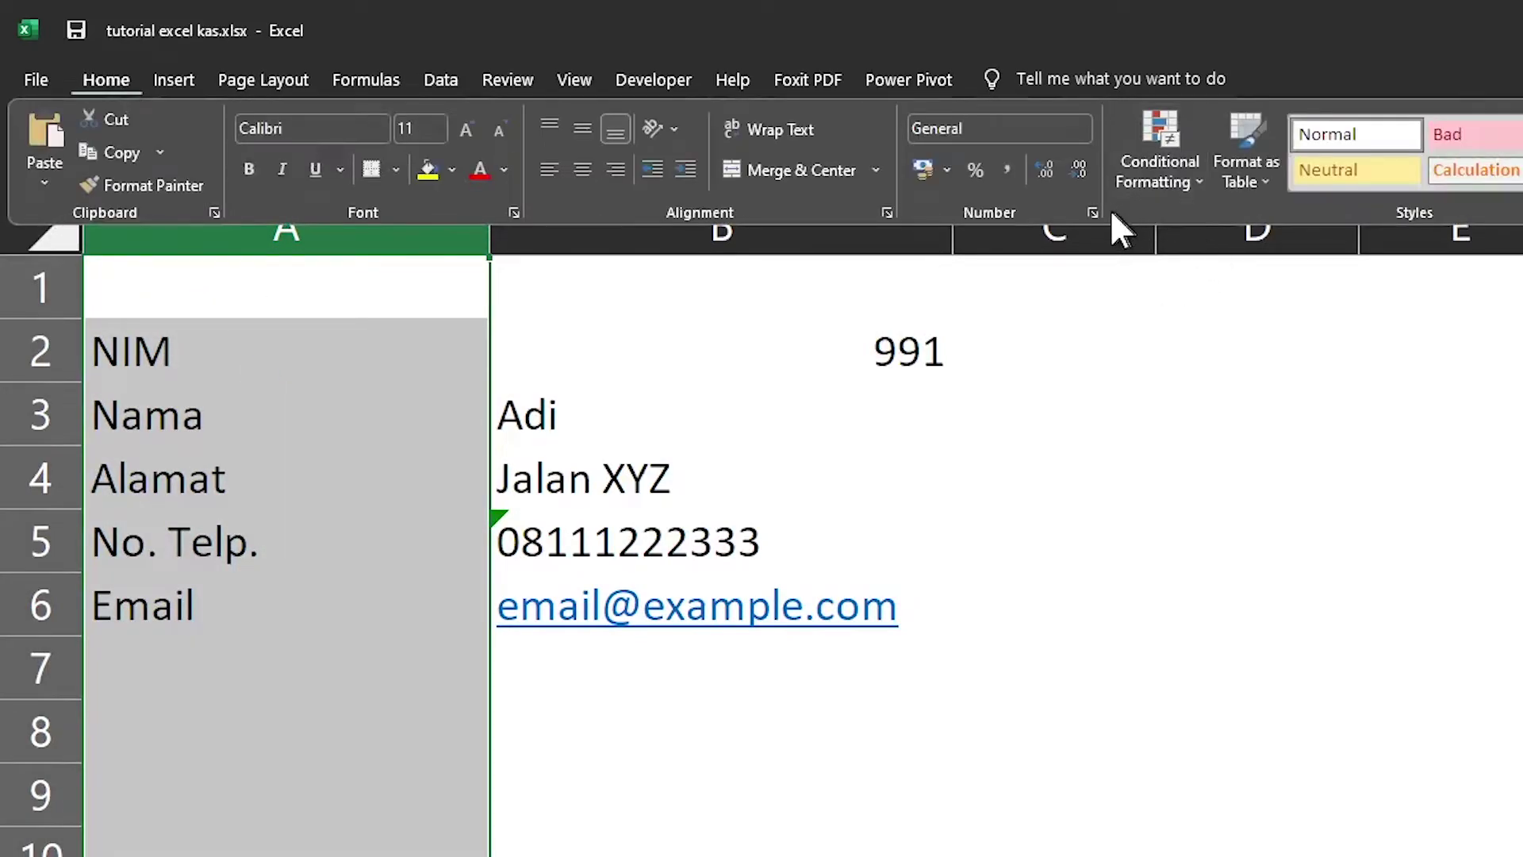
{"action": "left_click", "coordinate": [1094, 213]}
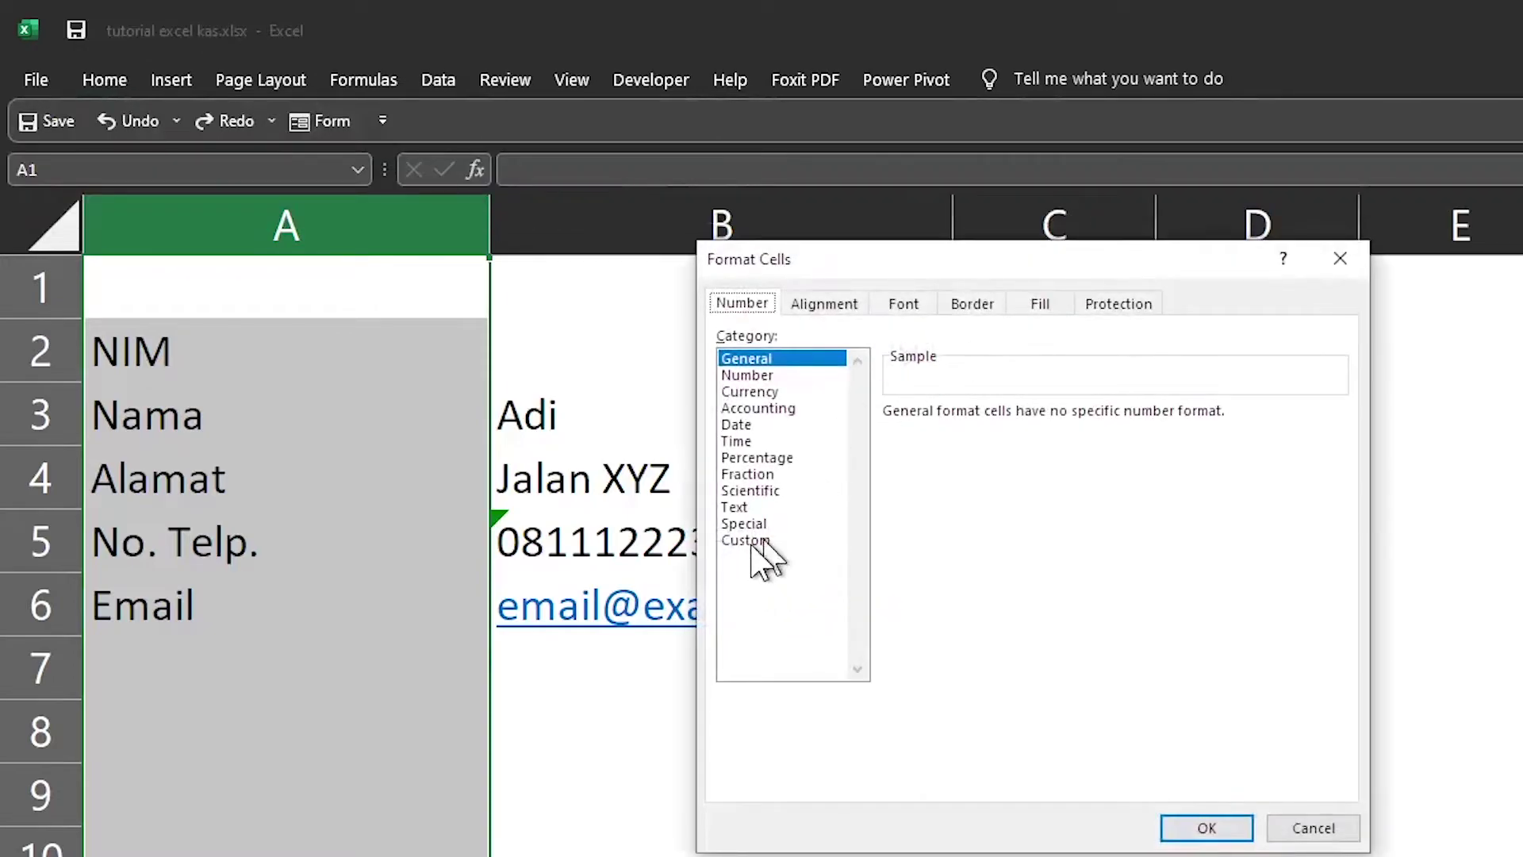
{"action": "left_click", "coordinate": [750, 543]}
{"action": "double_click", "coordinate": [1023, 435]}
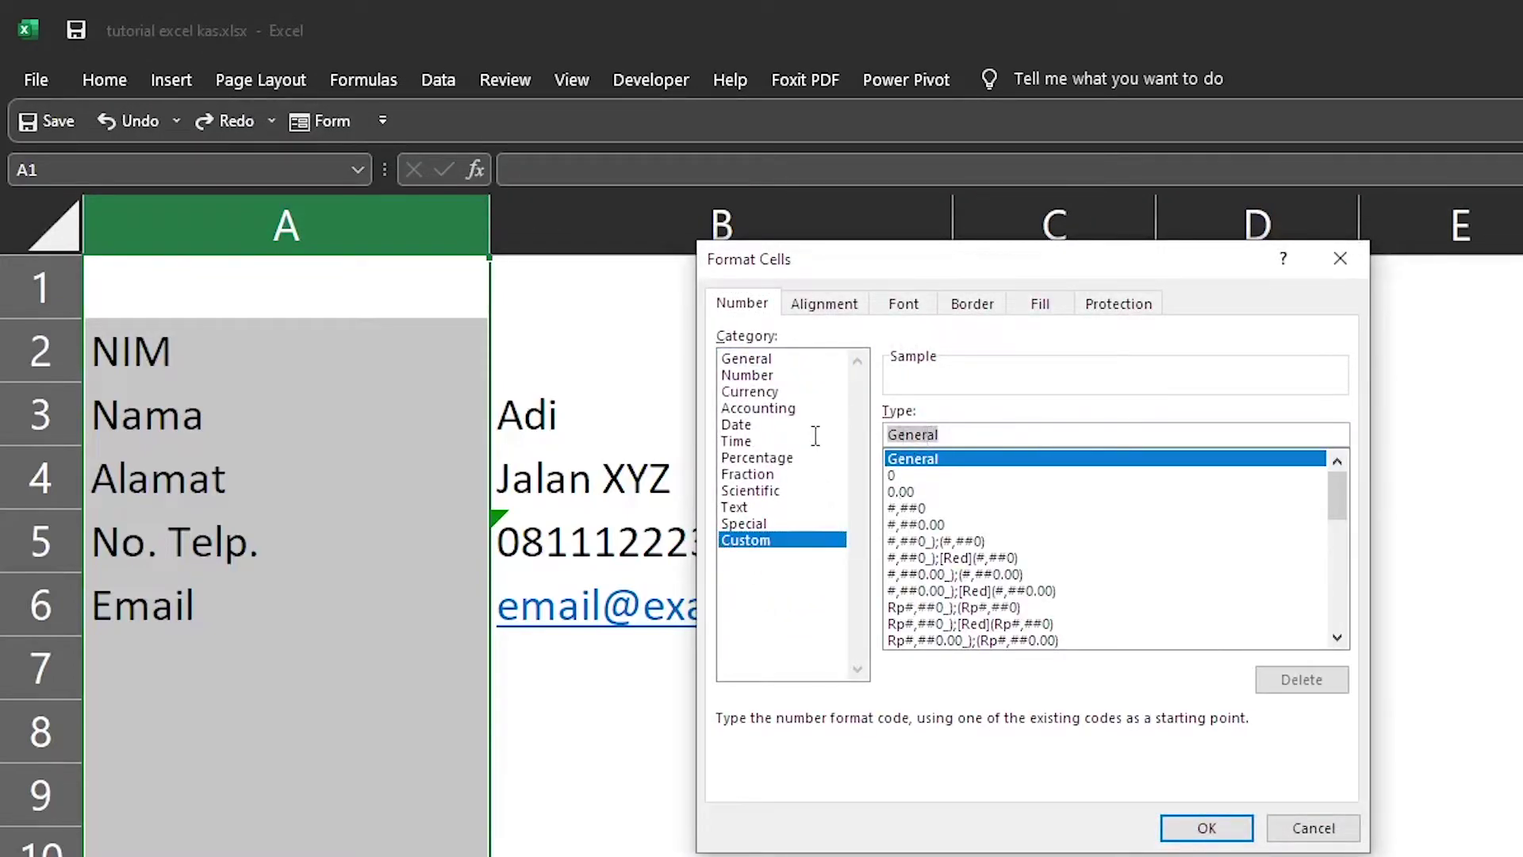
{"action": "type", "text": "@ * \"adalah"}
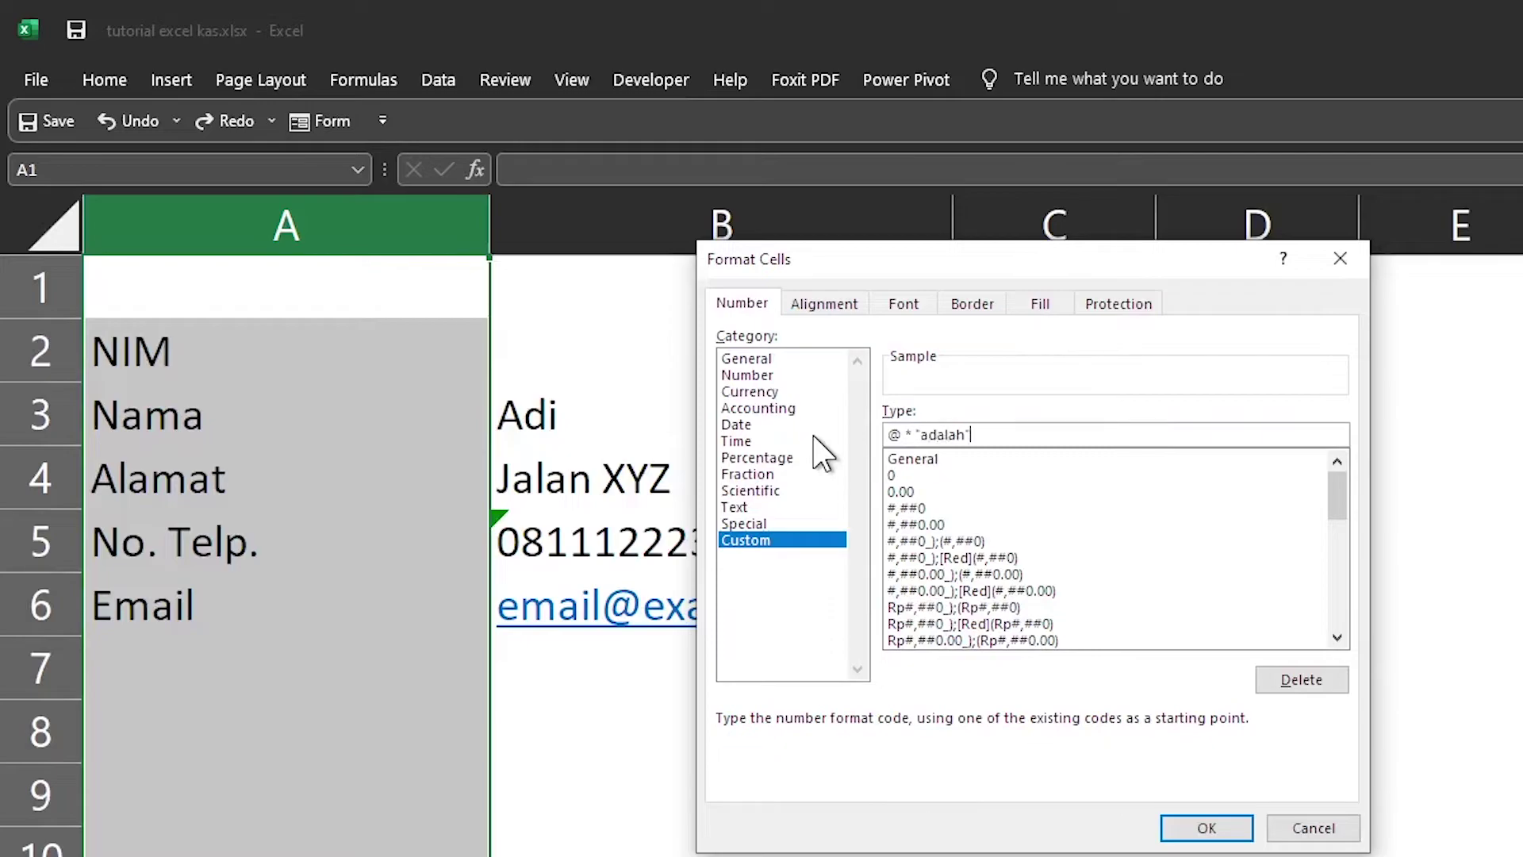
{"action": "key", "text": "Return"}
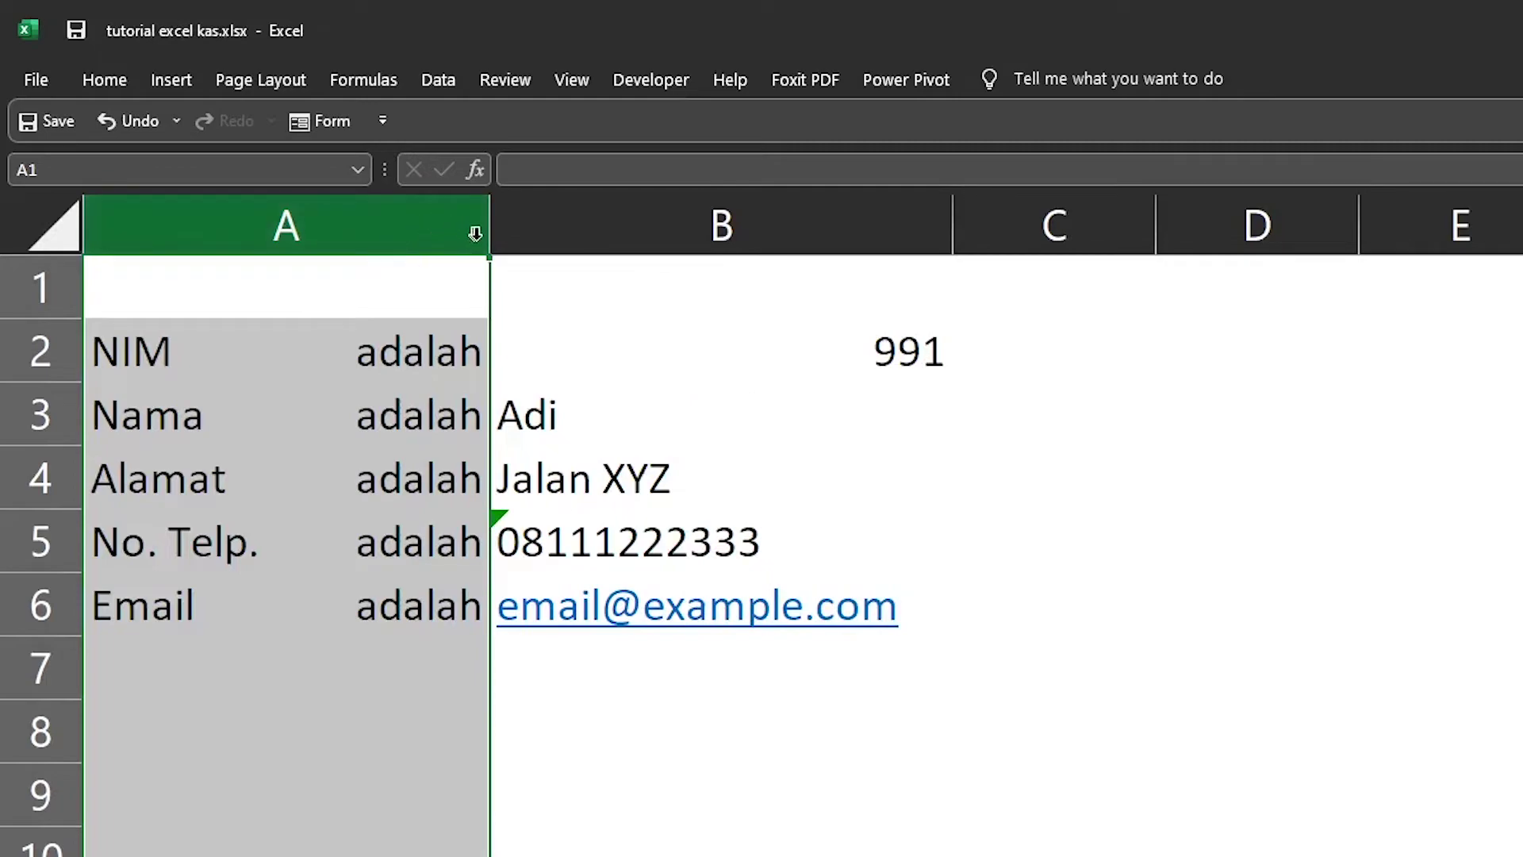
Step: Widen column A and enter coba in A8 and lagi in A9, both displaying adalah
{"action": "left_click_drag", "start_coordinate": [489, 238], "coordinate": [605, 242]}
{"action": "left_click", "coordinate": [526, 710]}
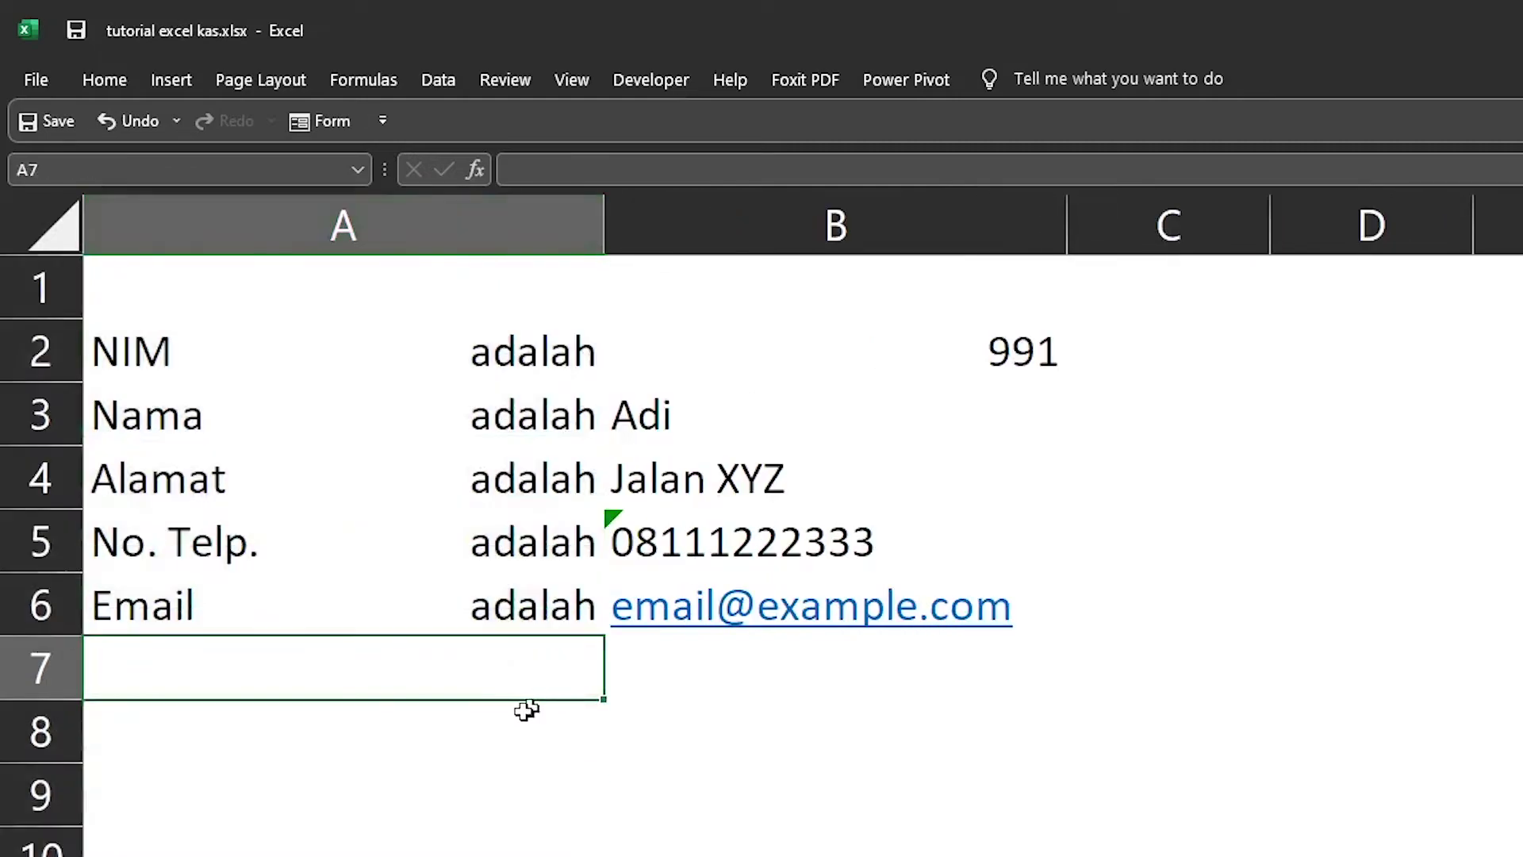
{"action": "left_click", "coordinate": [452, 722]}
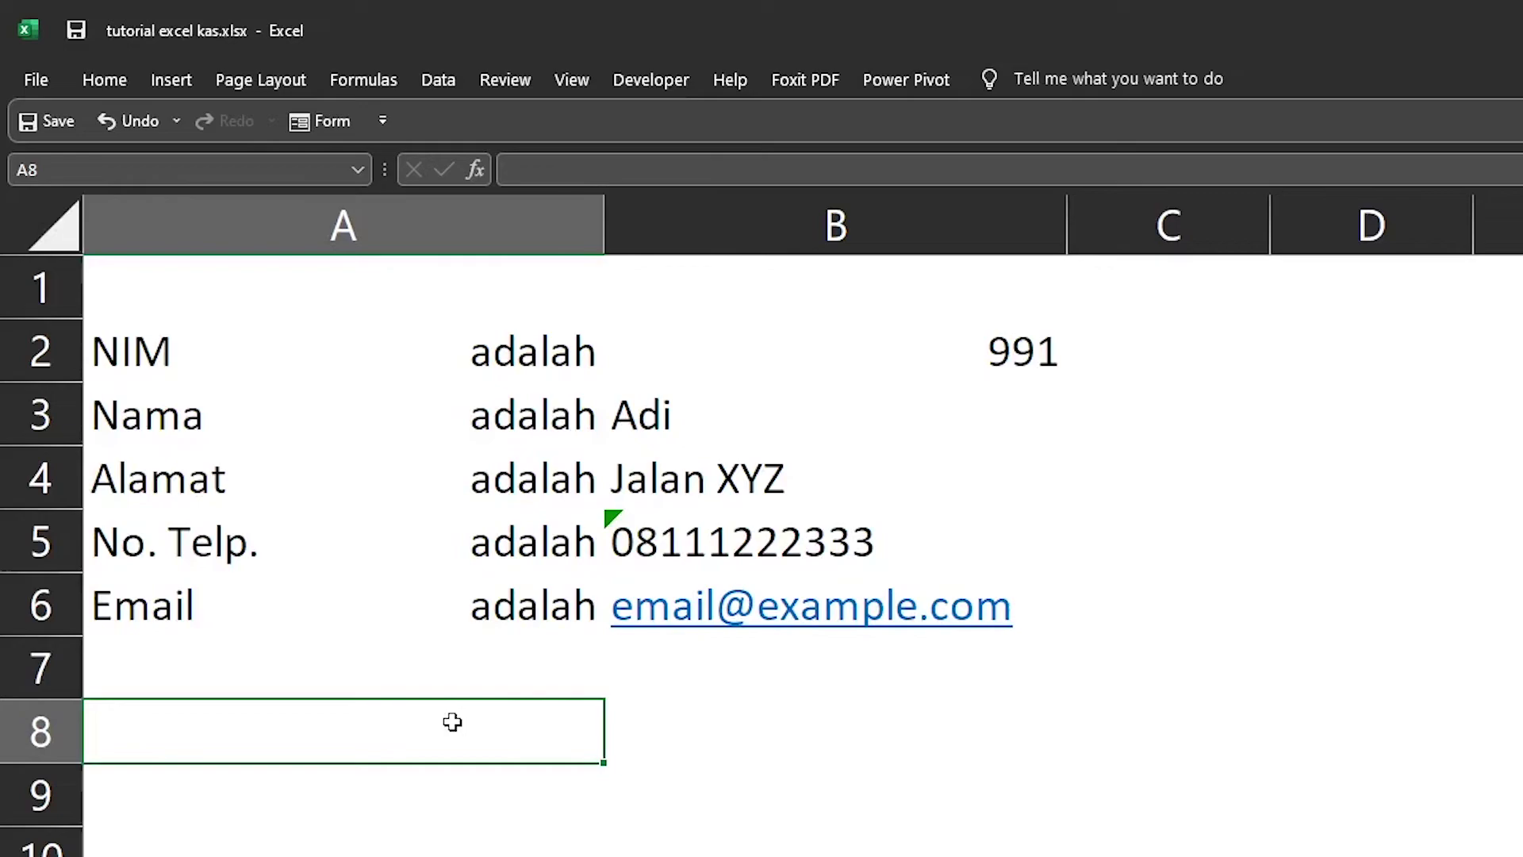
{"action": "type", "text": "coba"}
{"action": "key", "text": "Return"}
{"action": "type", "text": "lah"}
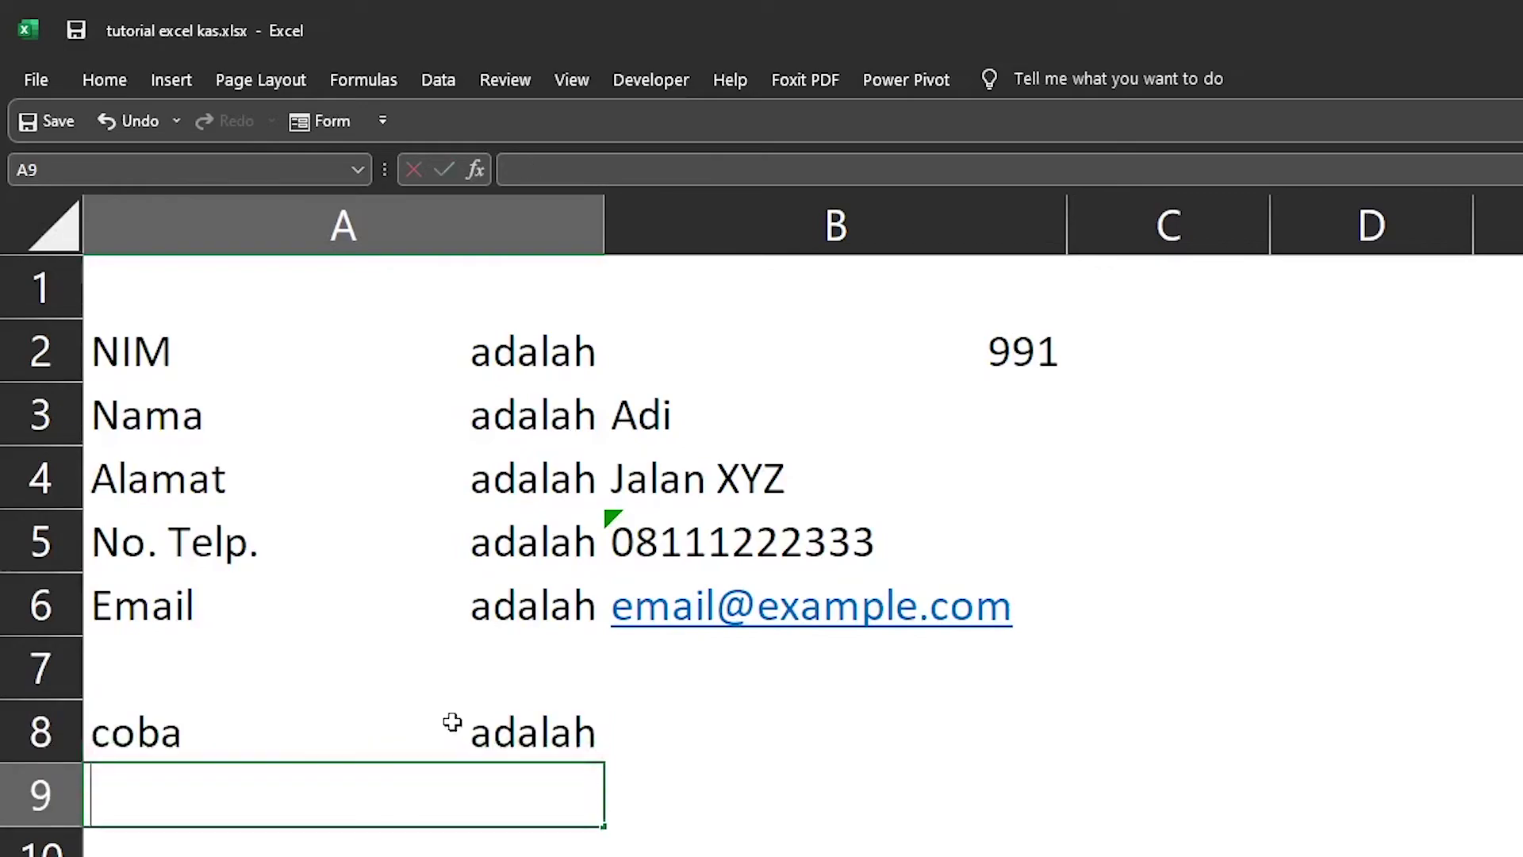
{"action": "type", "text": "agi"}
{"action": "key", "text": "ctrl+Return"}
{"action": "key", "text": "Return"}
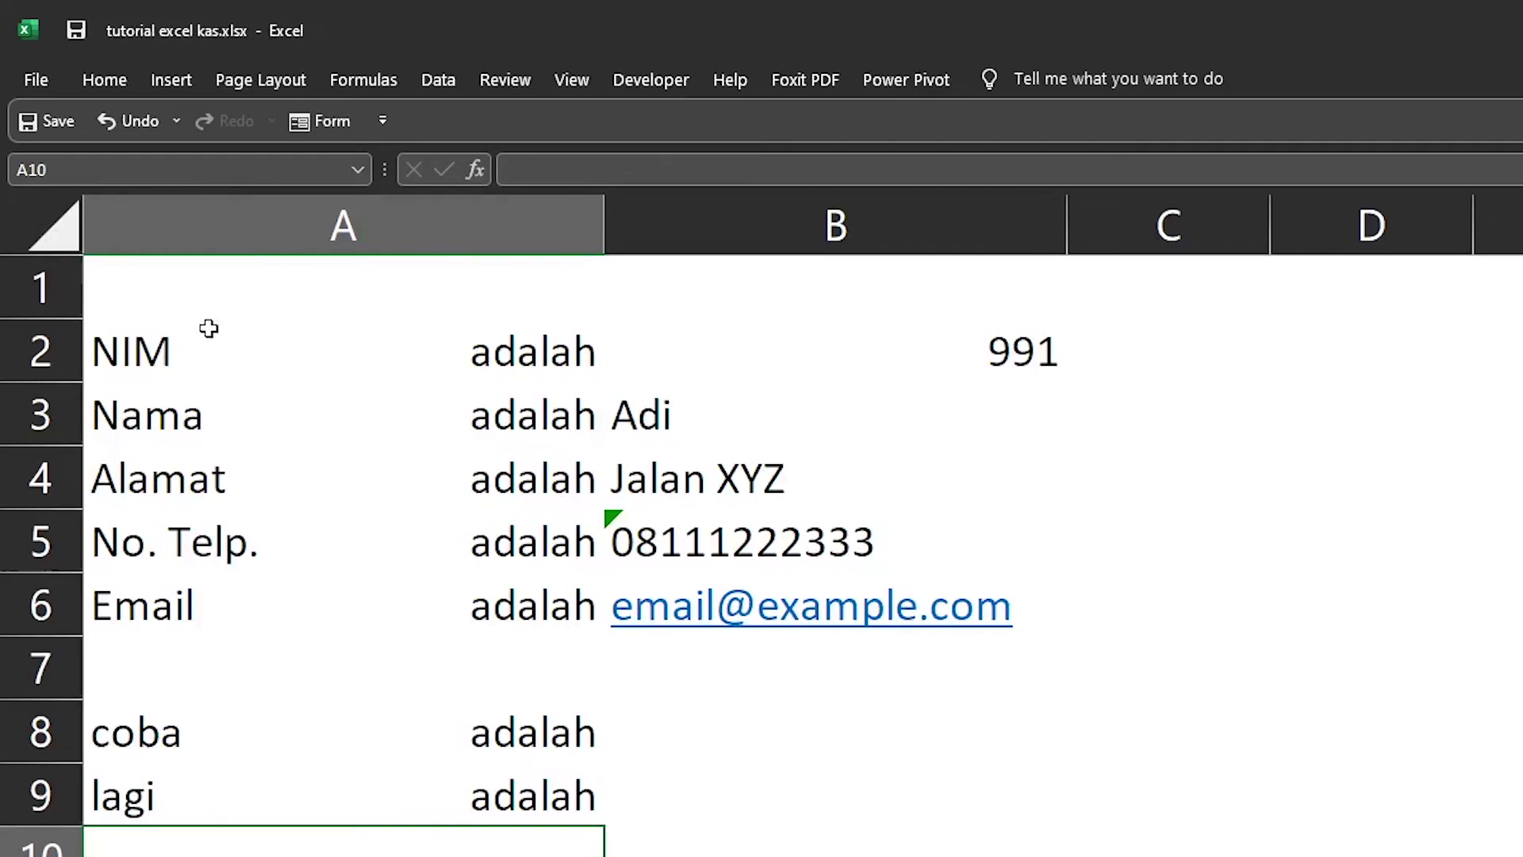
{"action": "double_click", "coordinate": [526, 789]}
{"action": "key", "text": "Return"}
{"action": "key", "text": "Return"}
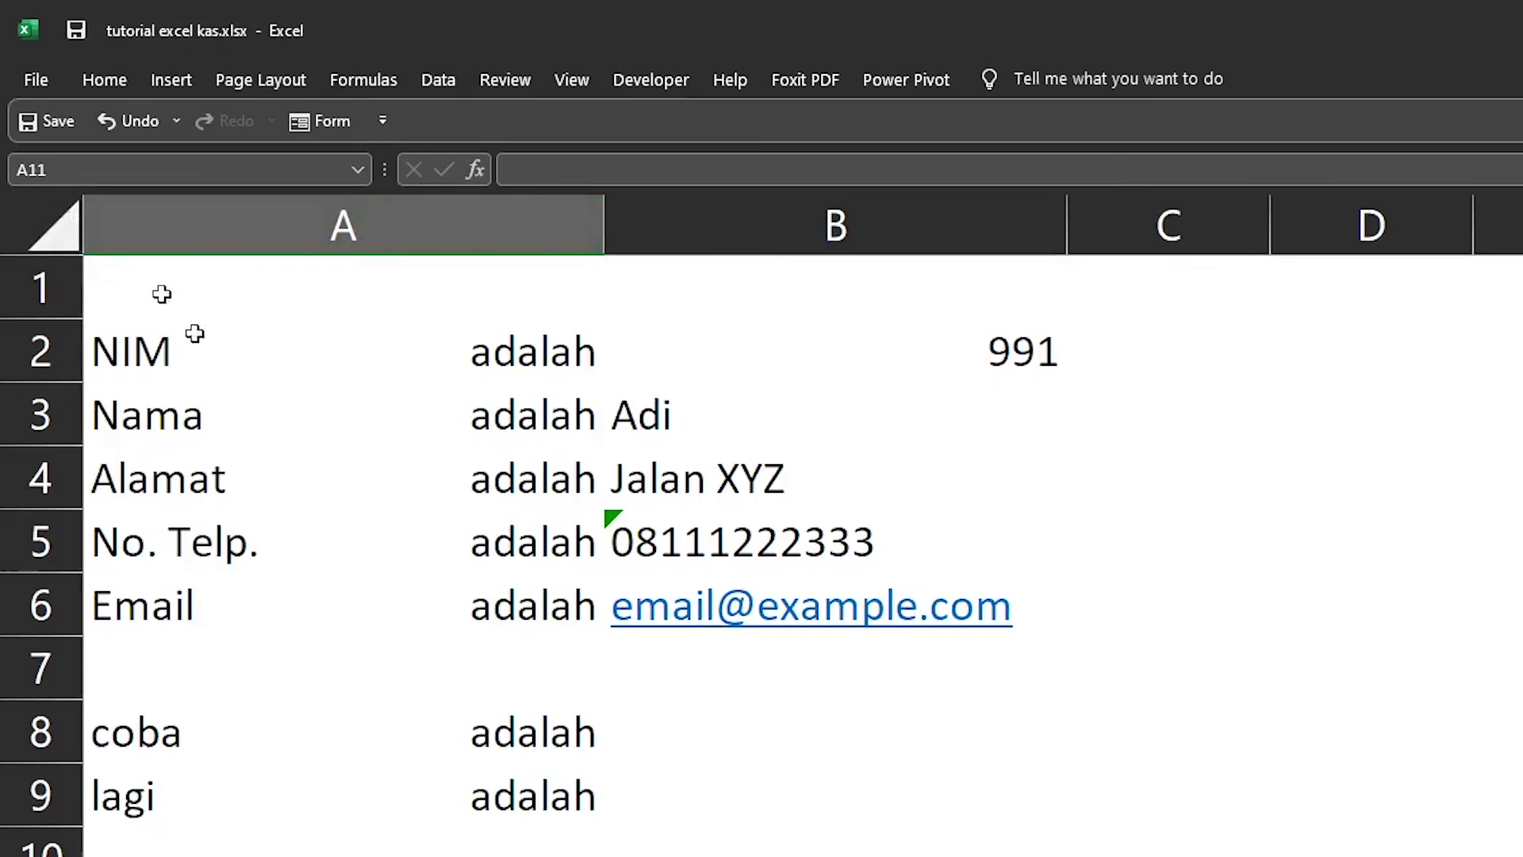
{"action": "left_click", "coordinate": [282, 238]}
Step: Reapply the saved @ * ":" custom format from the Type list to column A
{"action": "left_click", "coordinate": [107, 79]}
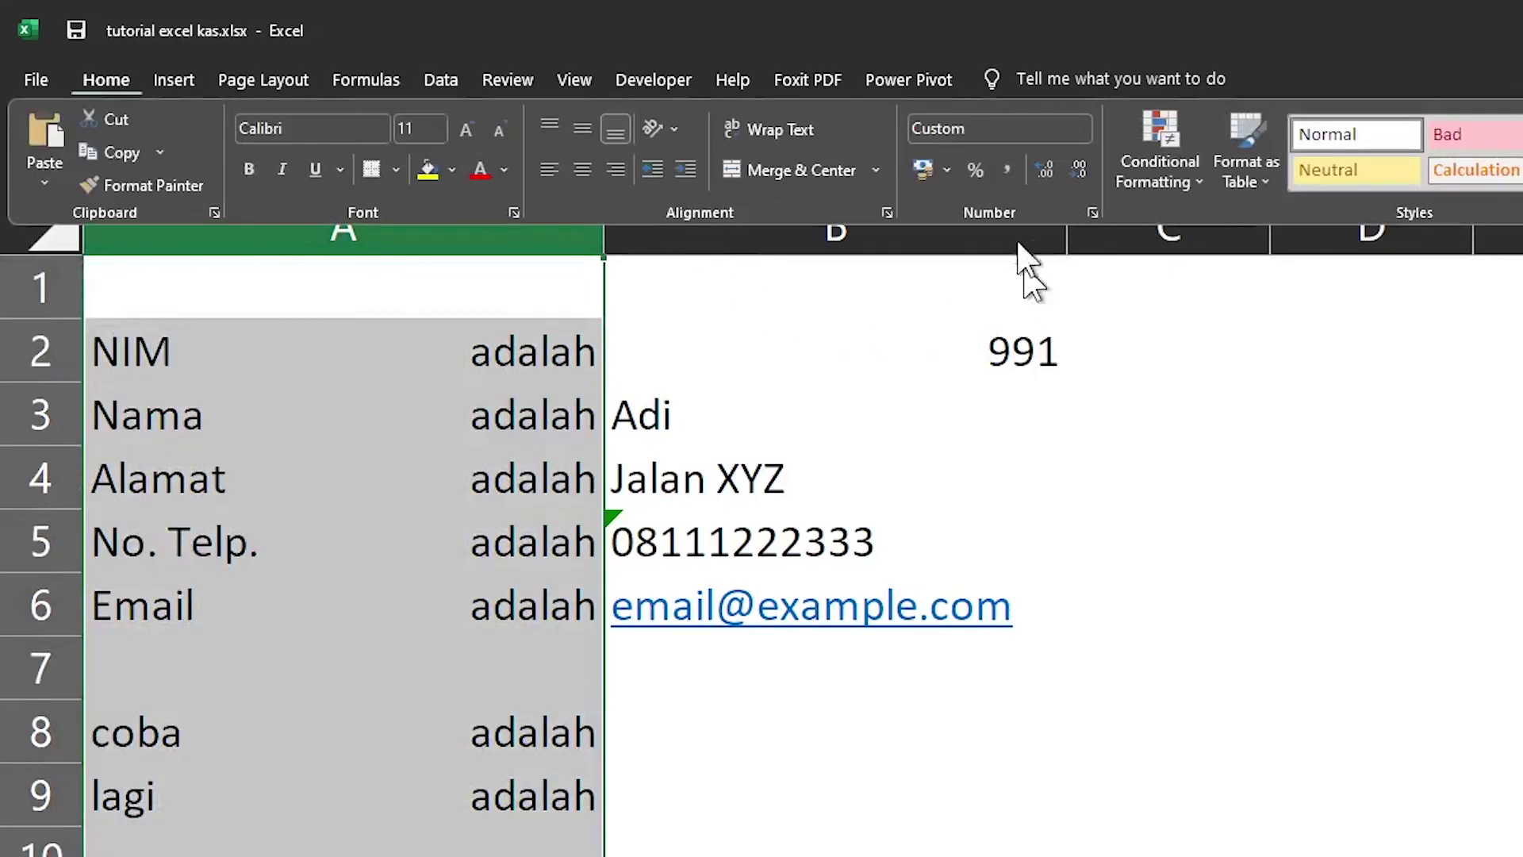
{"action": "left_click", "coordinate": [1093, 214]}
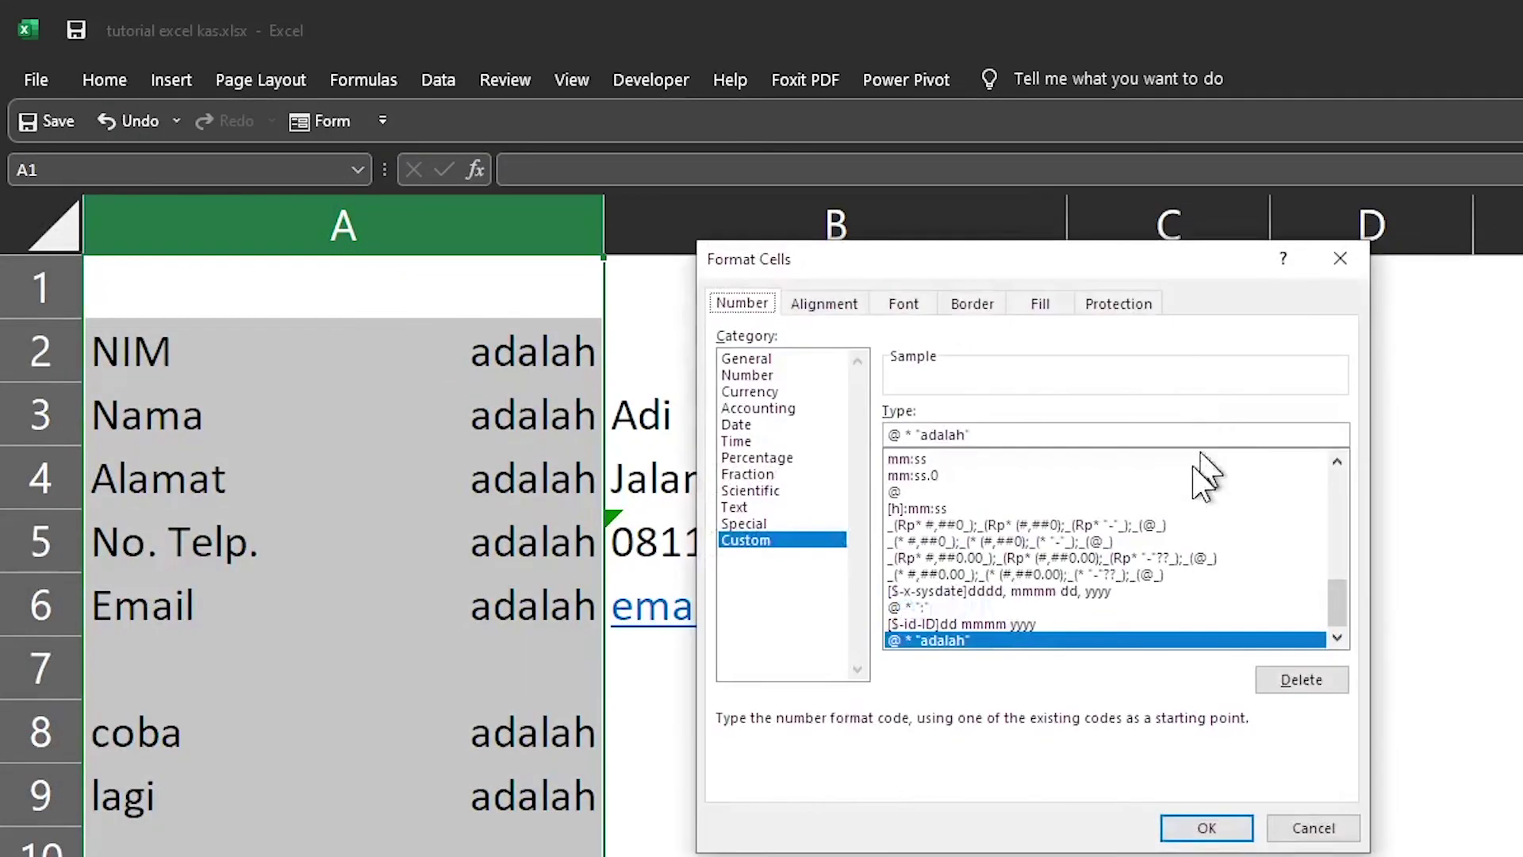
{"action": "scroll", "coordinate": [968, 619], "scroll_direction": "up", "scroll_amount": 1}
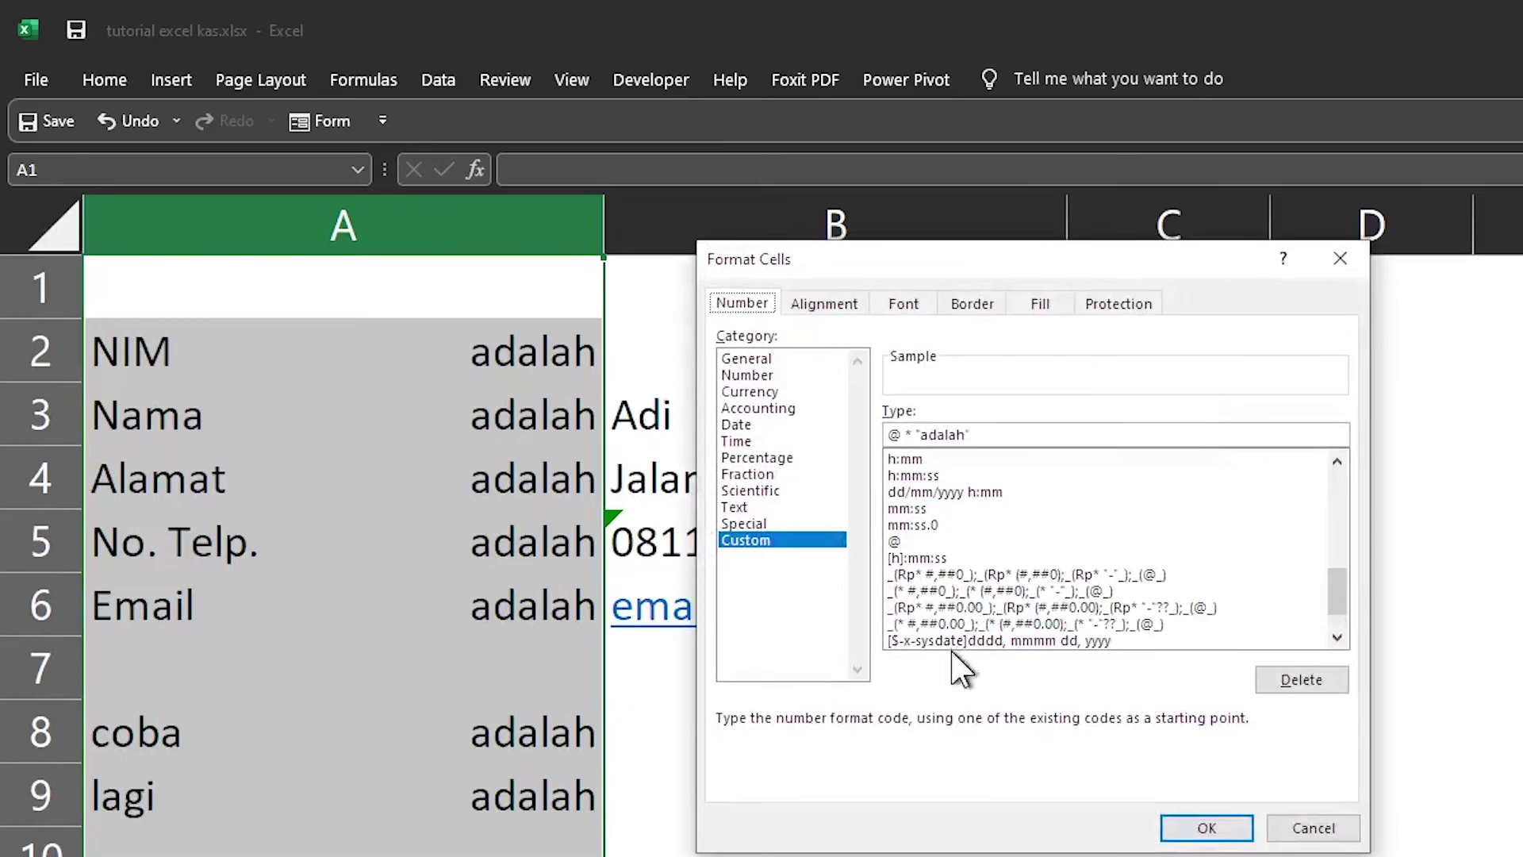
{"action": "scroll", "coordinate": [960, 658], "scroll_direction": "down", "scroll_amount": 1}
{"action": "left_click", "coordinate": [912, 608]}
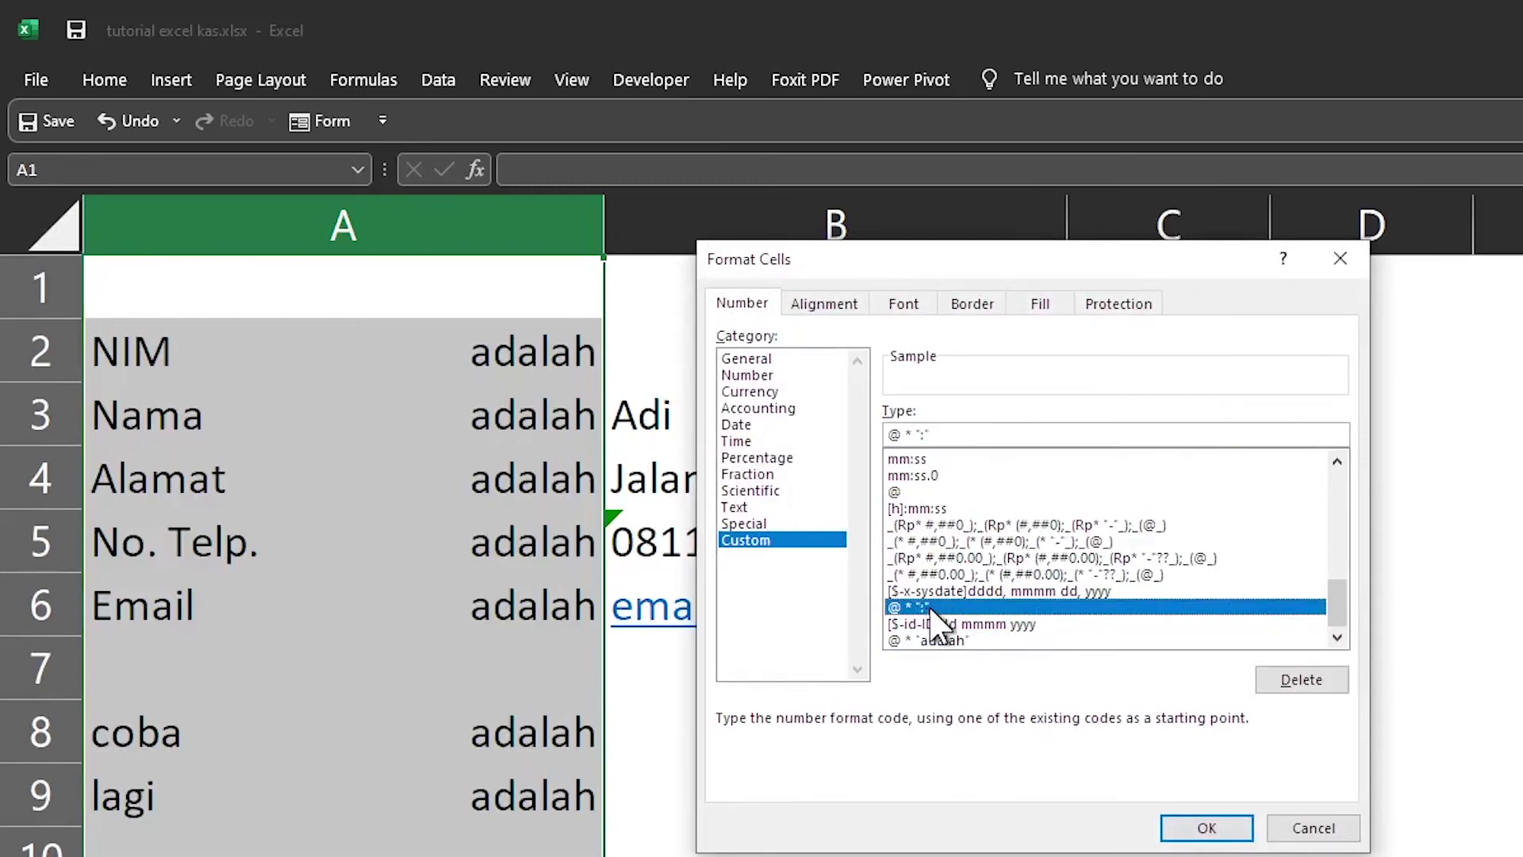
{"action": "left_click", "coordinate": [1197, 831]}
{"action": "left_click", "coordinate": [1006, 805]}
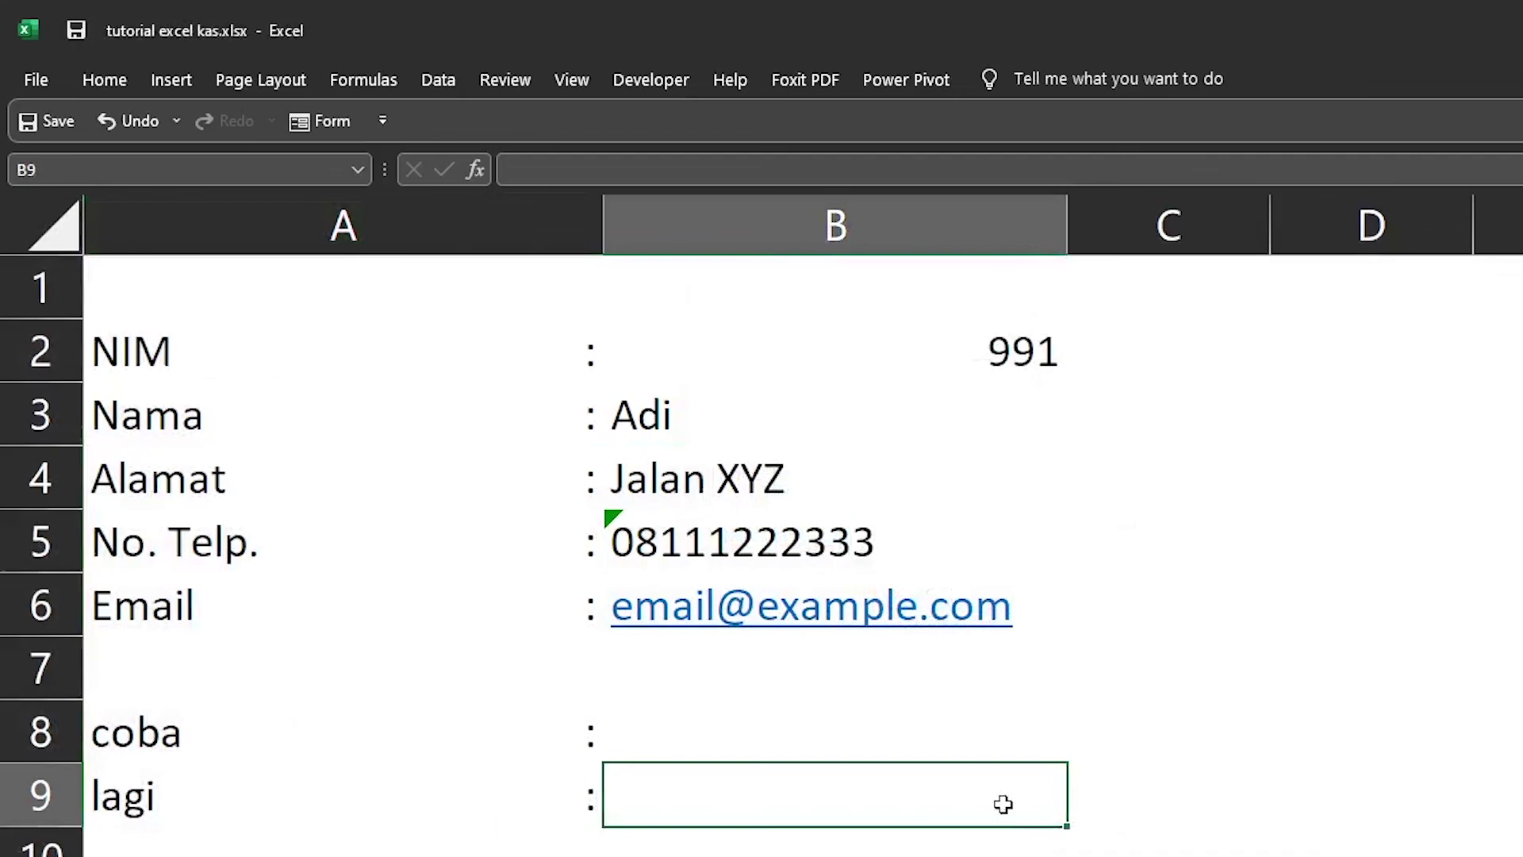